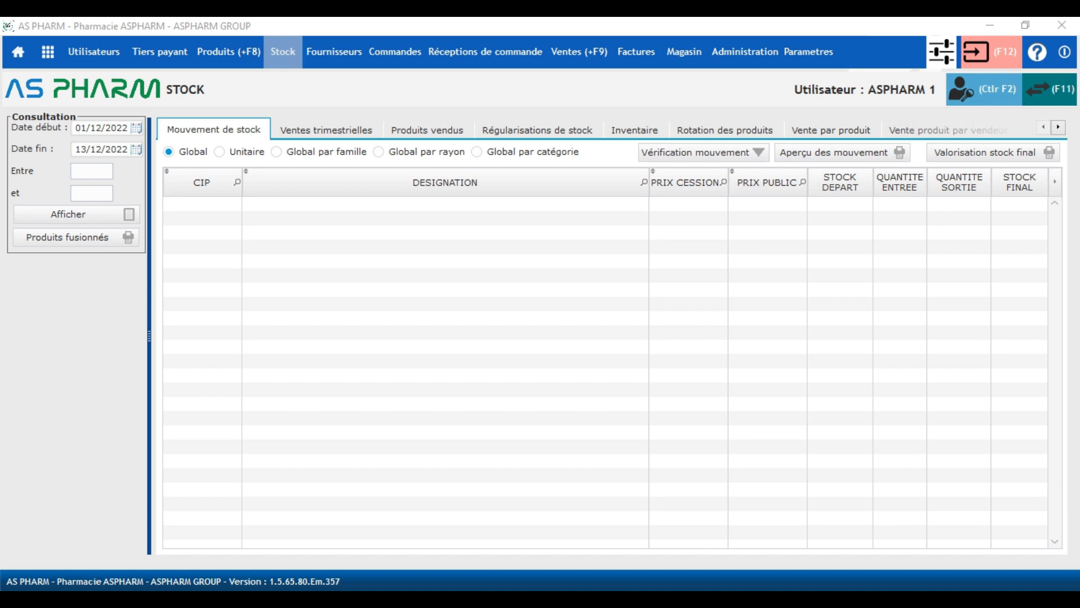
Preview the printable list of all rayons from the product reference parameters, review it to the end, and close the preview.
click(808, 51)
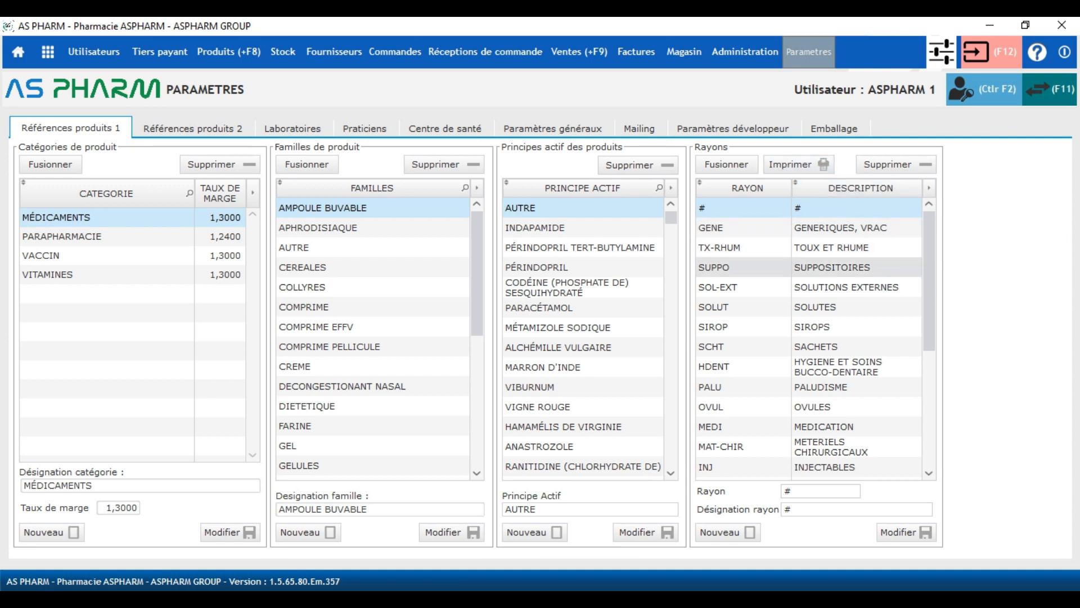
click(798, 164)
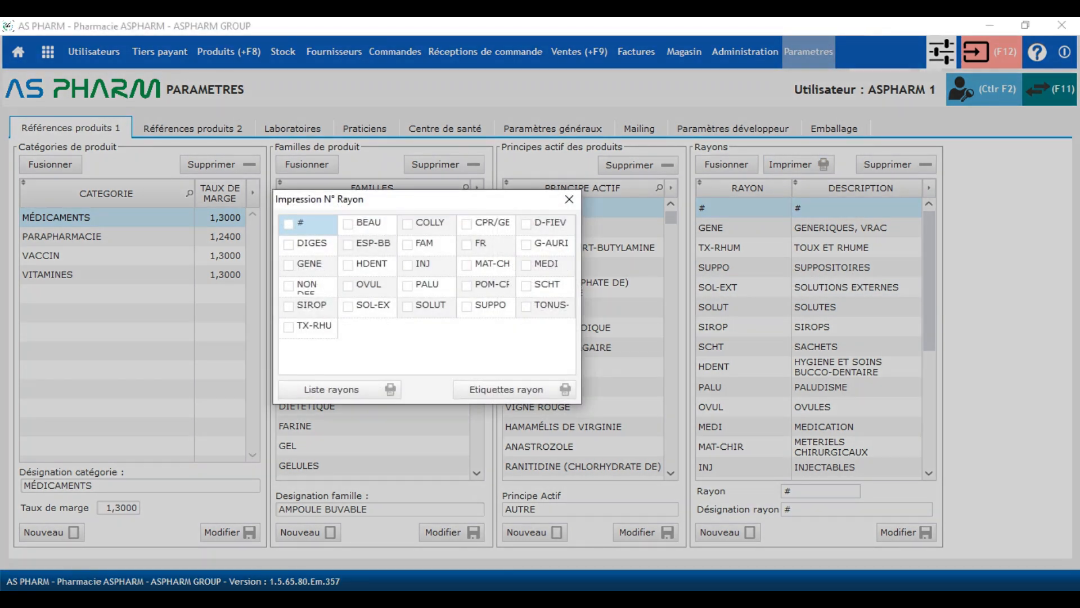
click(337, 389)
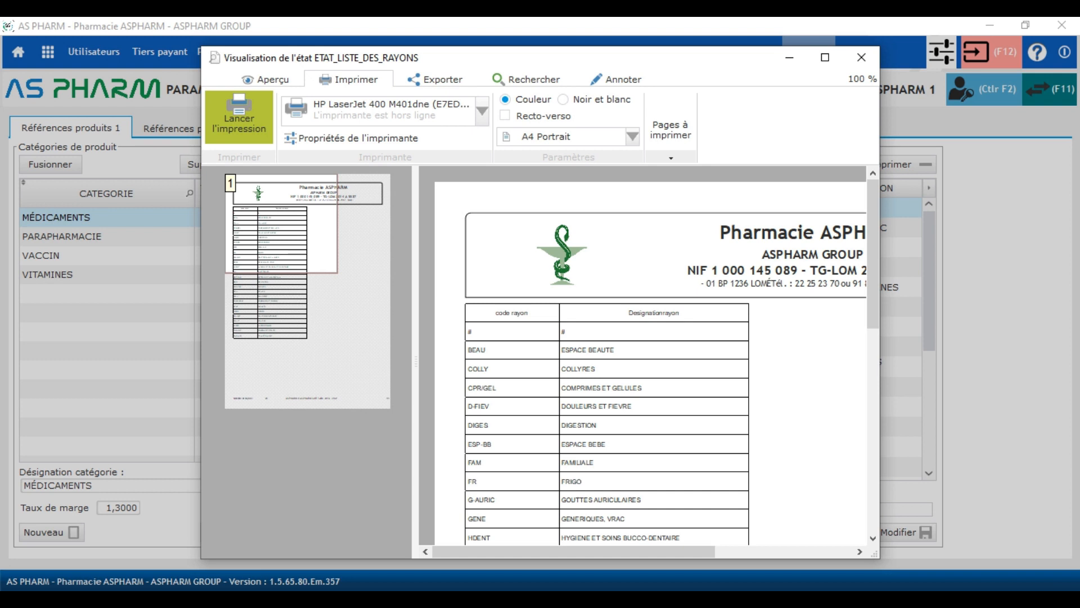
scroll(647, 354, down, 6)
scroll(647, 355, down, 1)
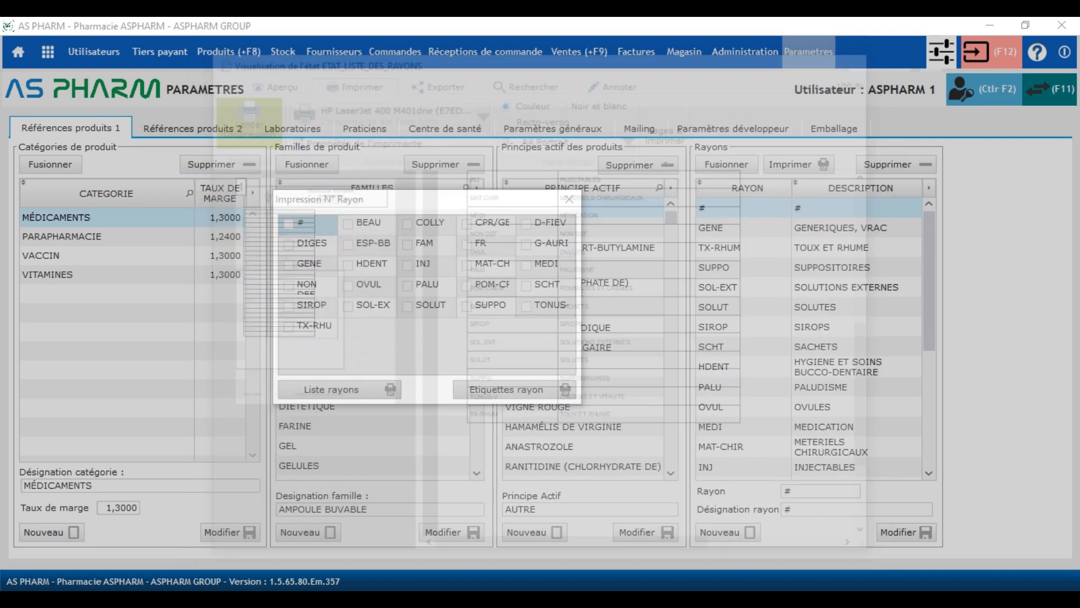
click(862, 57)
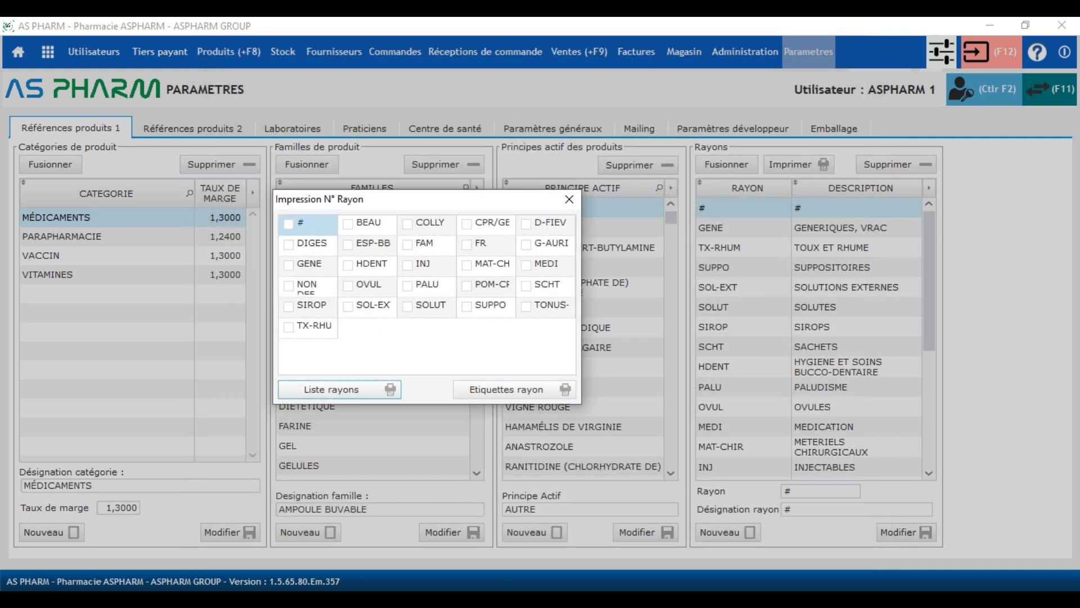
click(569, 199)
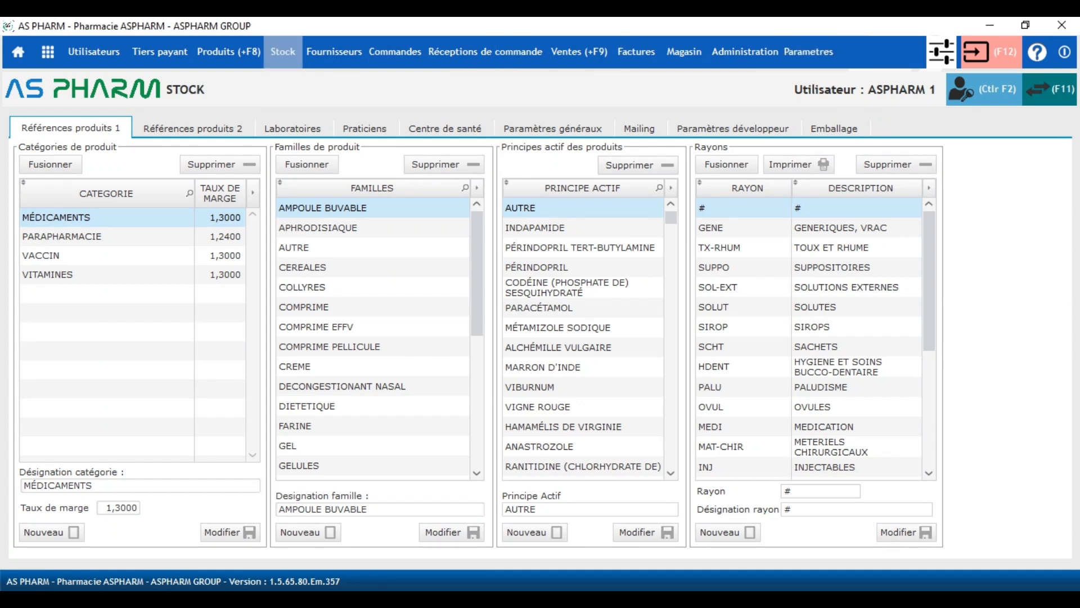
Start a new stock inventory of type Rayon.
click(283, 51)
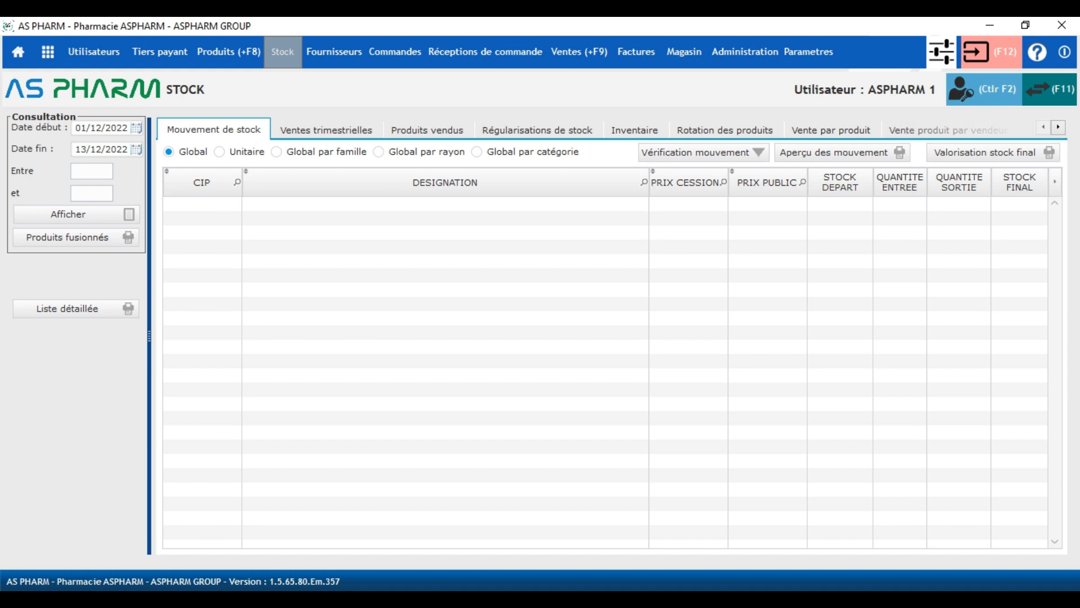
click(634, 129)
click(1039, 178)
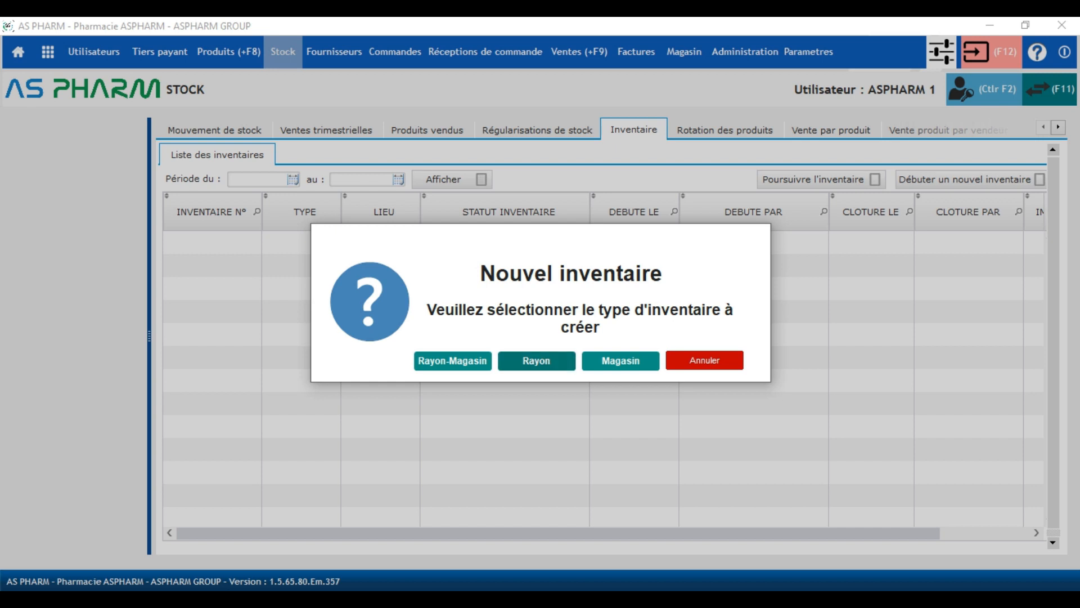
click(536, 360)
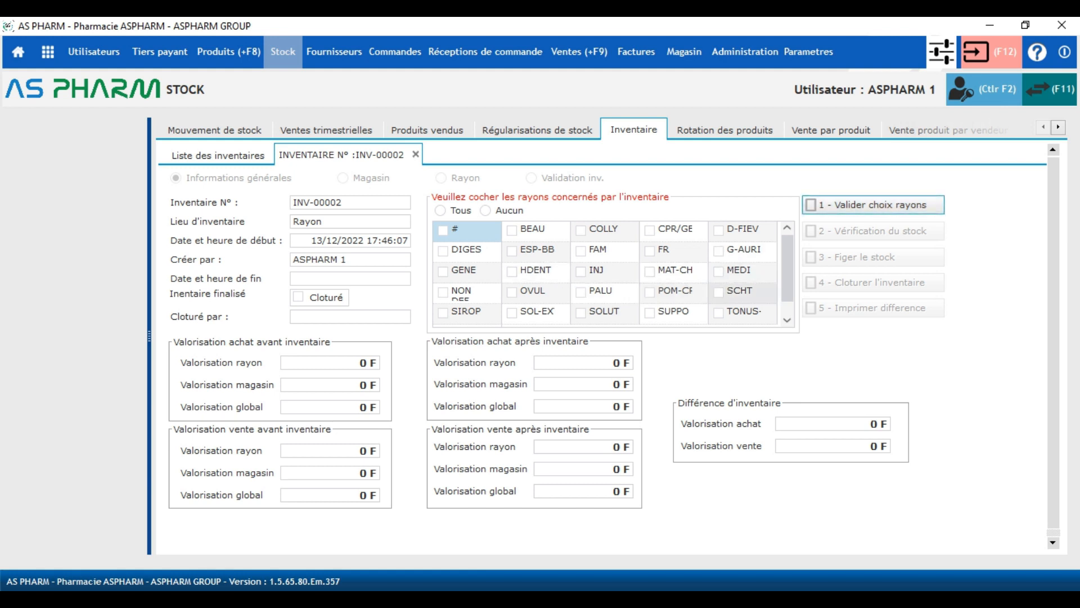
Include only the TONUS- rayon in the inventory and validate the rayon choice.
scroll(742, 292, down, 1)
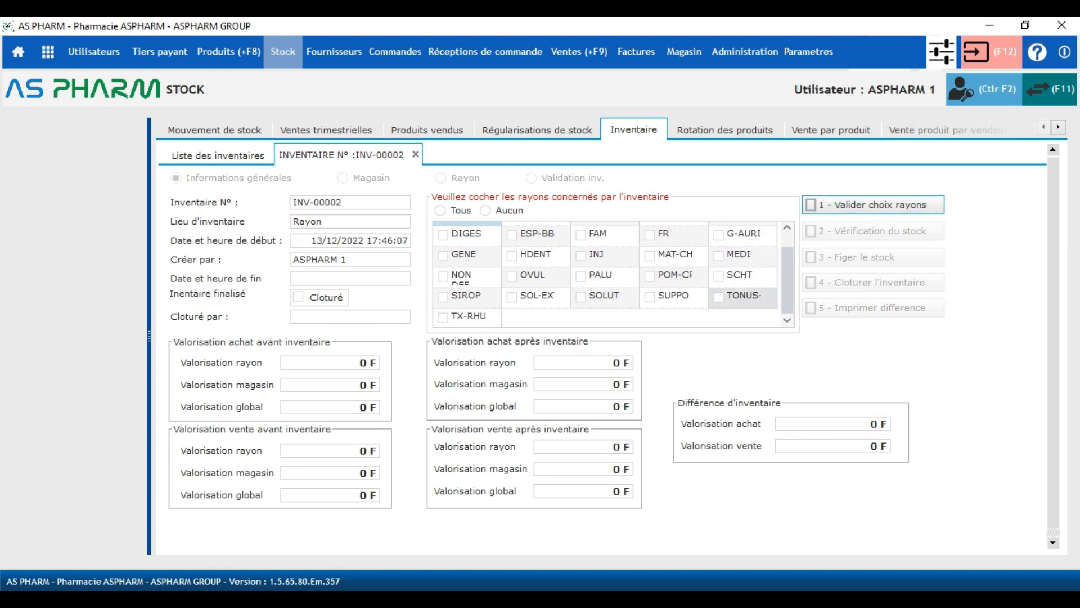
click(742, 295)
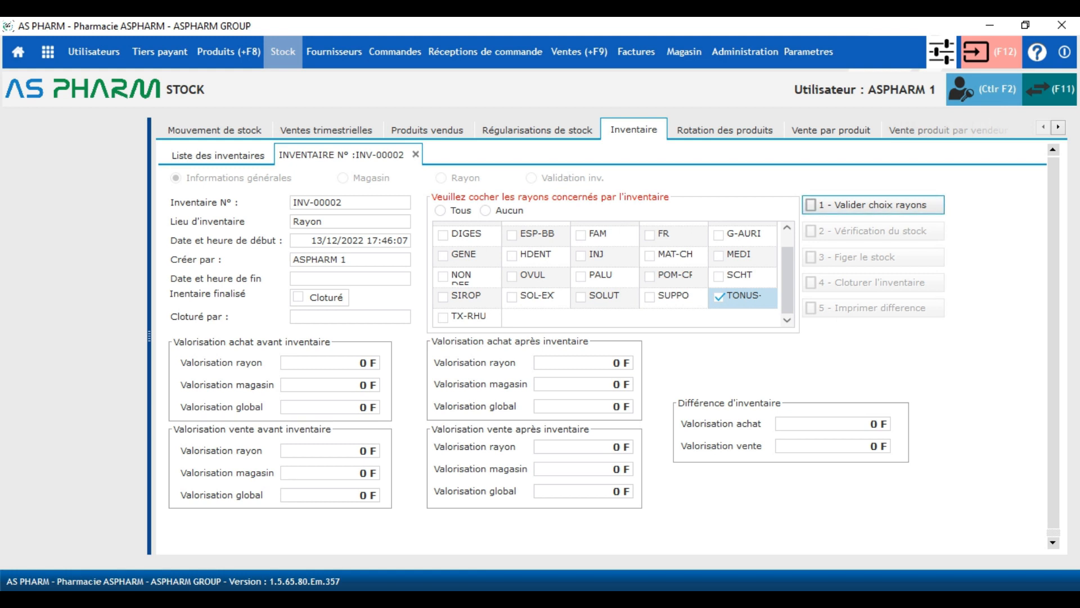
click(873, 205)
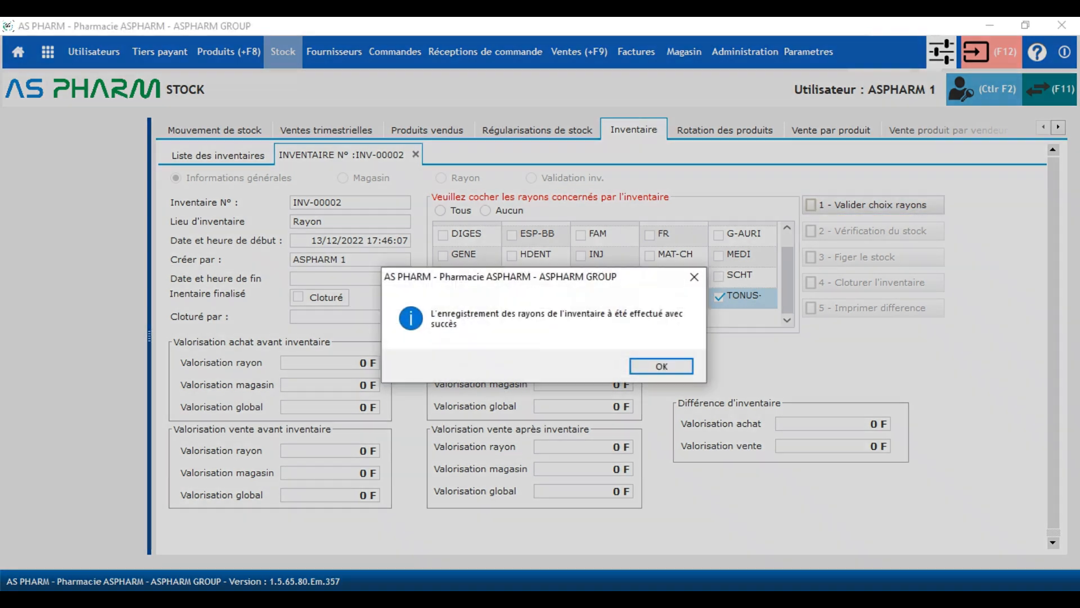
click(662, 366)
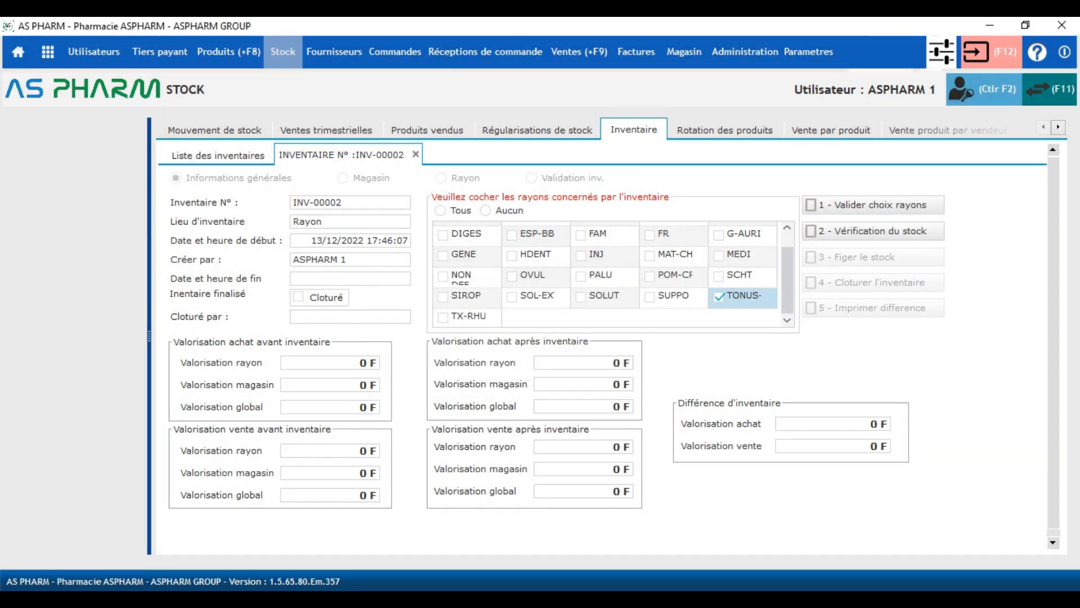
Run the stock verification for the inventory and freeze the stock.
click(873, 232)
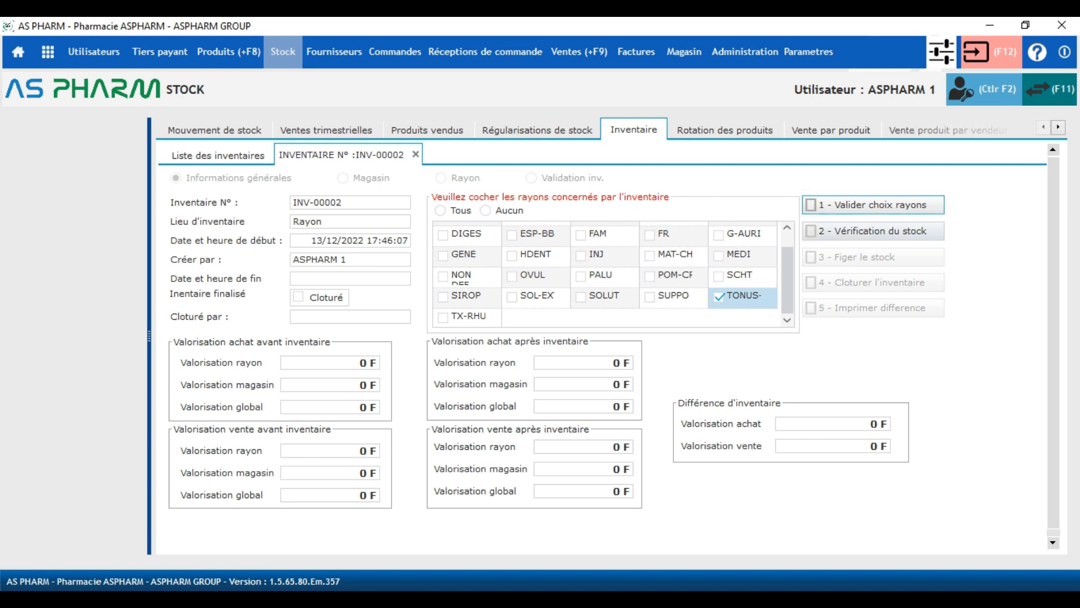
click(873, 231)
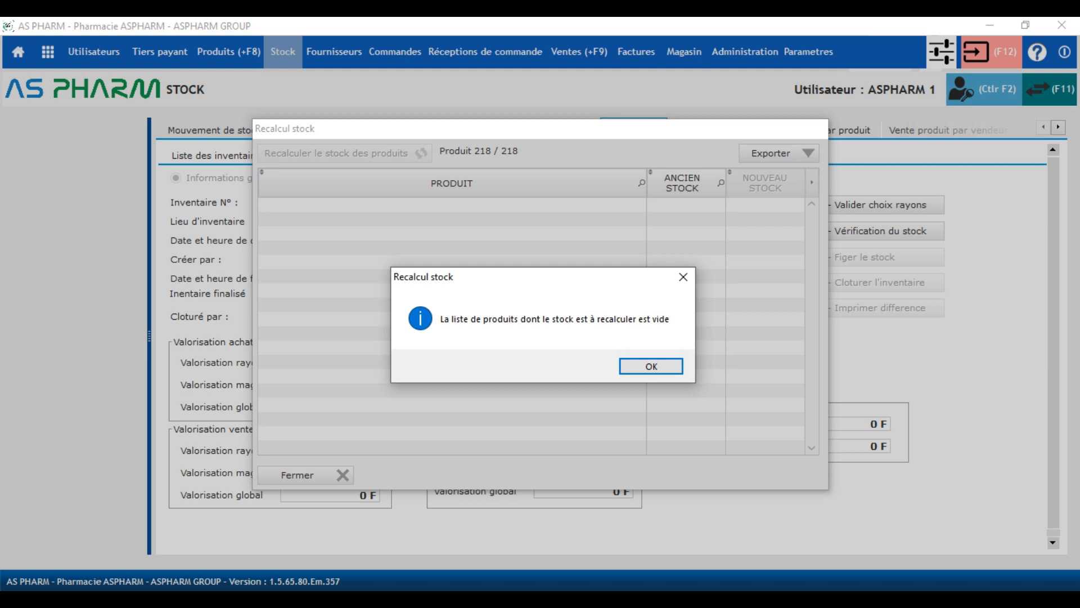
key(Return)
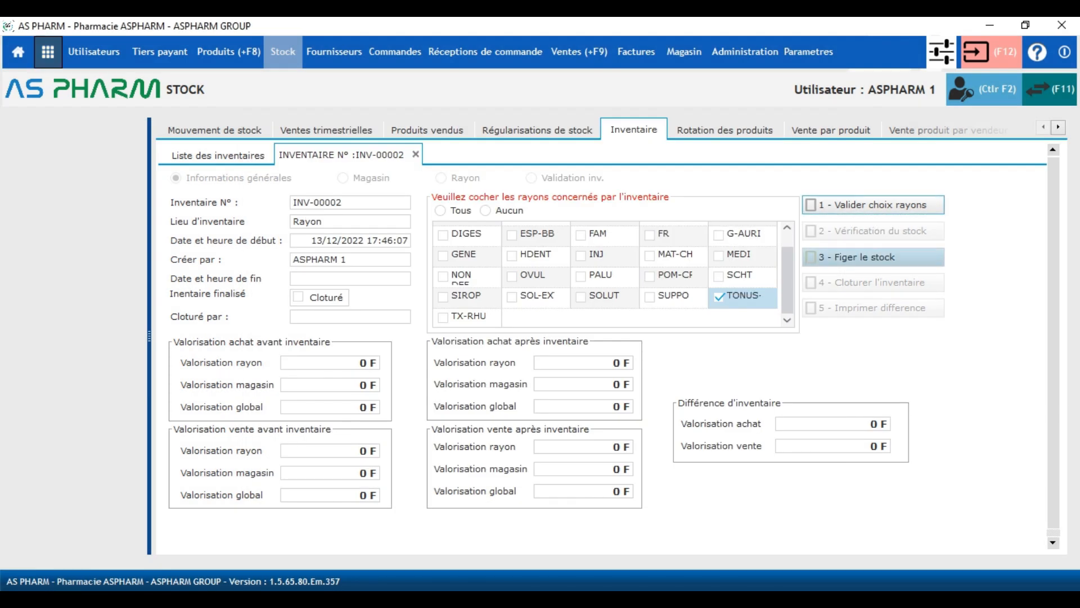
click(873, 257)
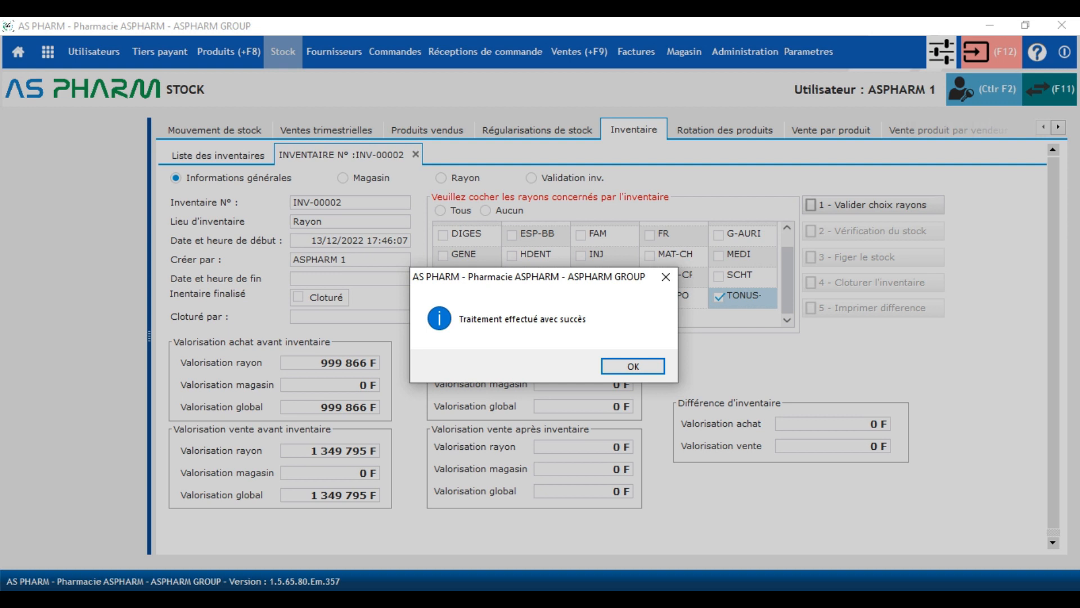
key(Return)
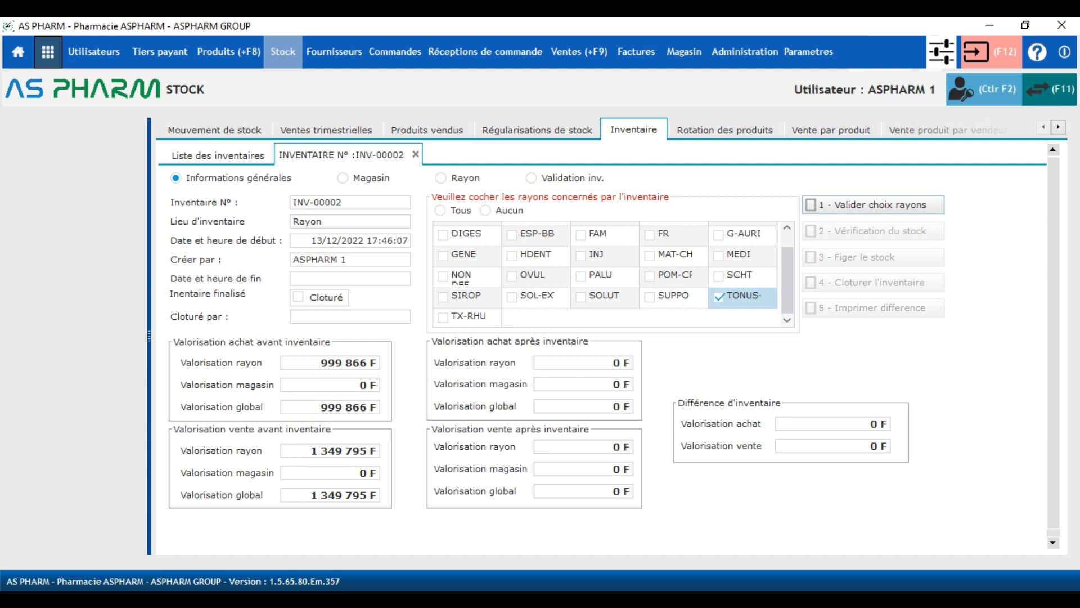
Show the inventory's Rayon entry view and choose TONUS-V as the rayon to count.
click(459, 178)
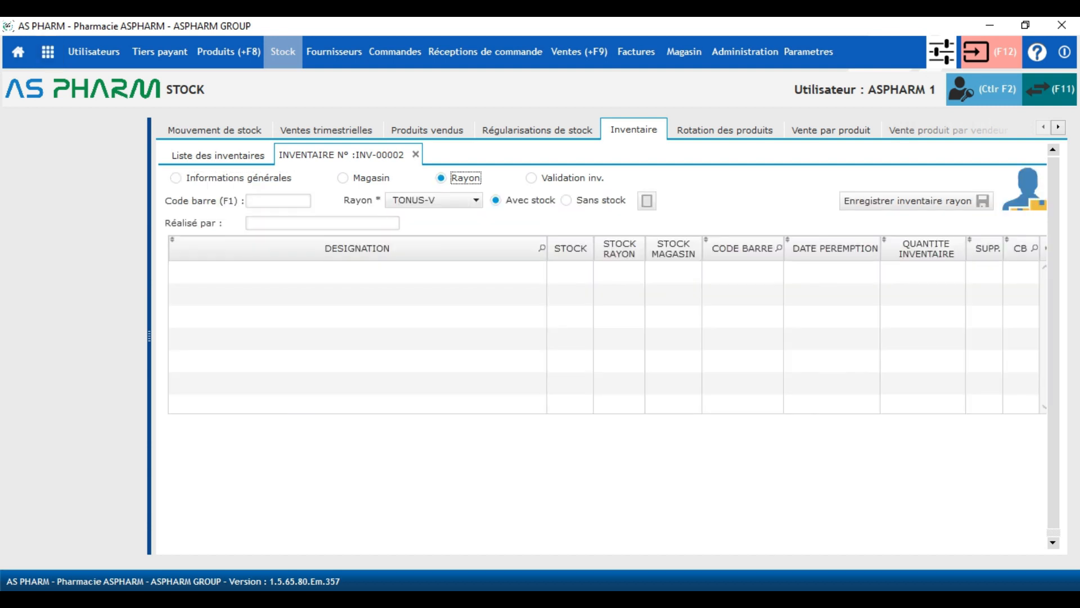
click(239, 178)
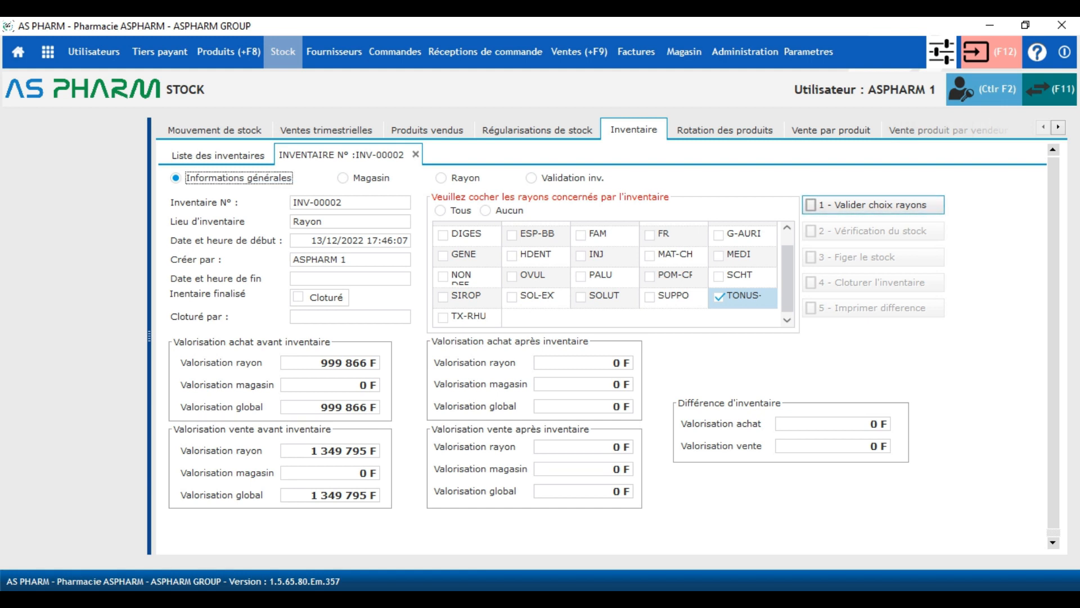
click(441, 178)
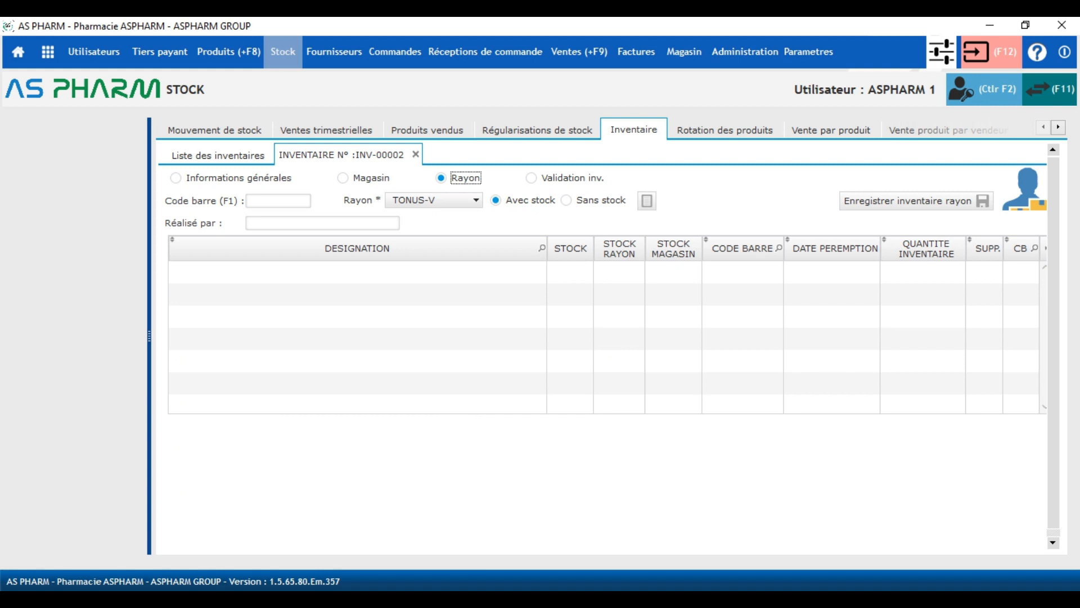
click(450, 201)
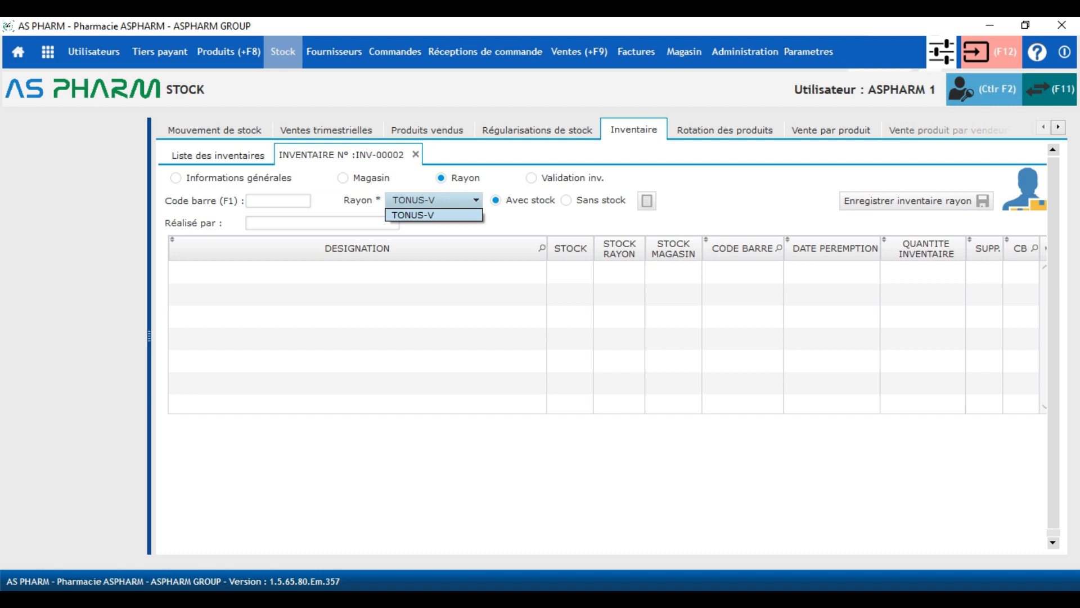
click(433, 215)
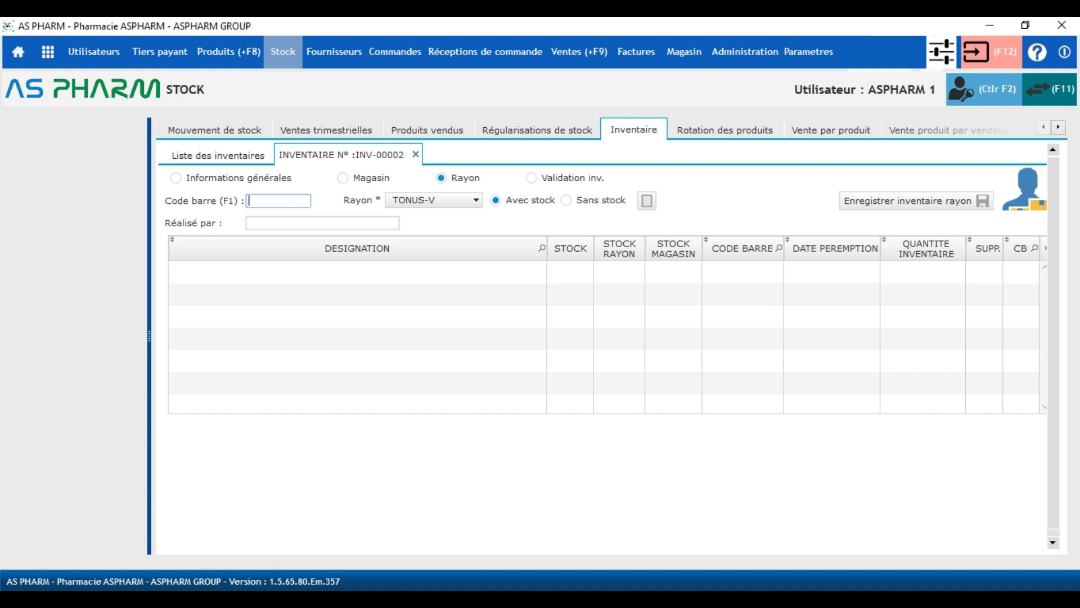
Record two units of the product with barcode 000000089 in the rayon count.
text(89)
key(Return)
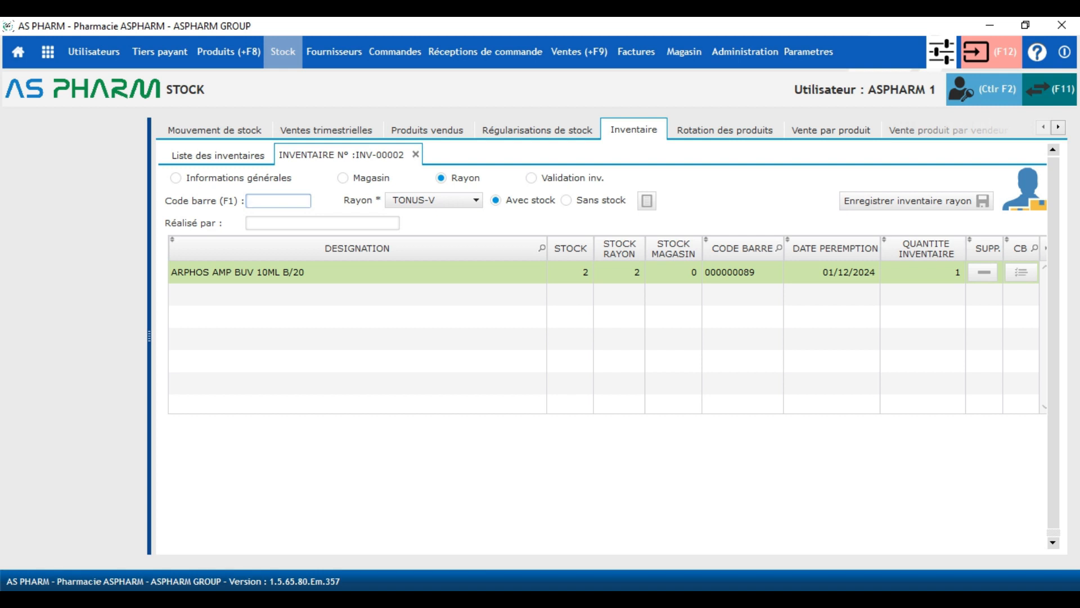
text(000000089)
key(Return)
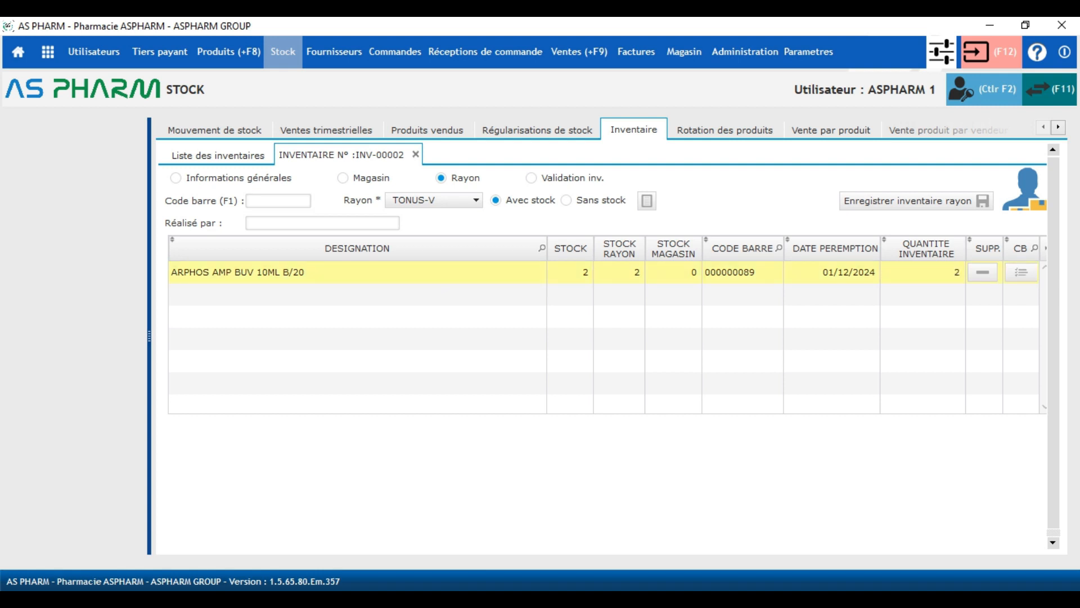
key(Return)
key(F1)
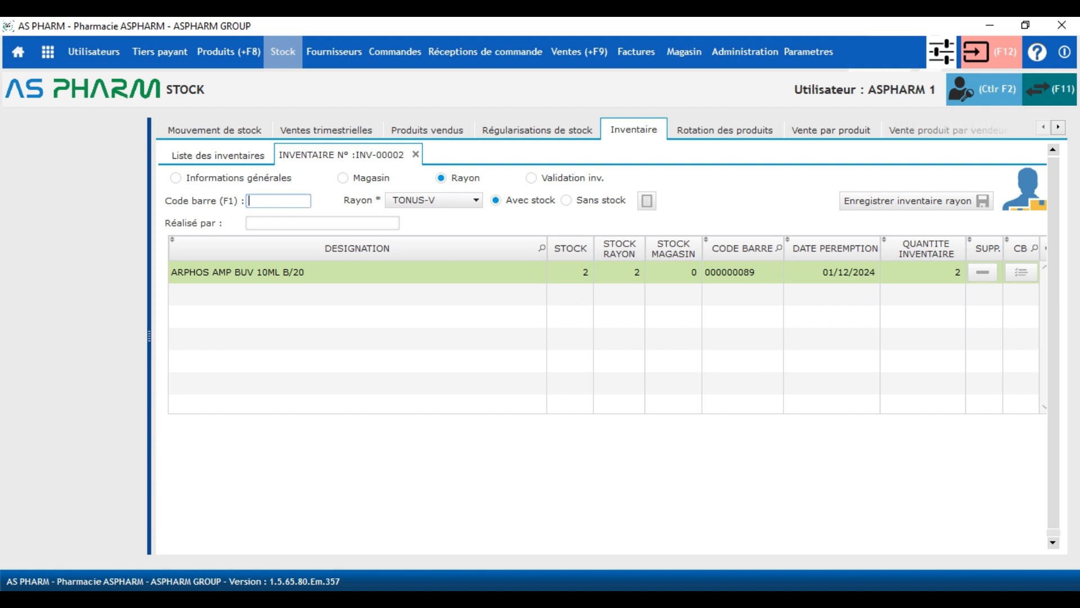
Add the product with barcode 000000024 to the count and accept changing its rayon.
text(000000024)
key(Return)
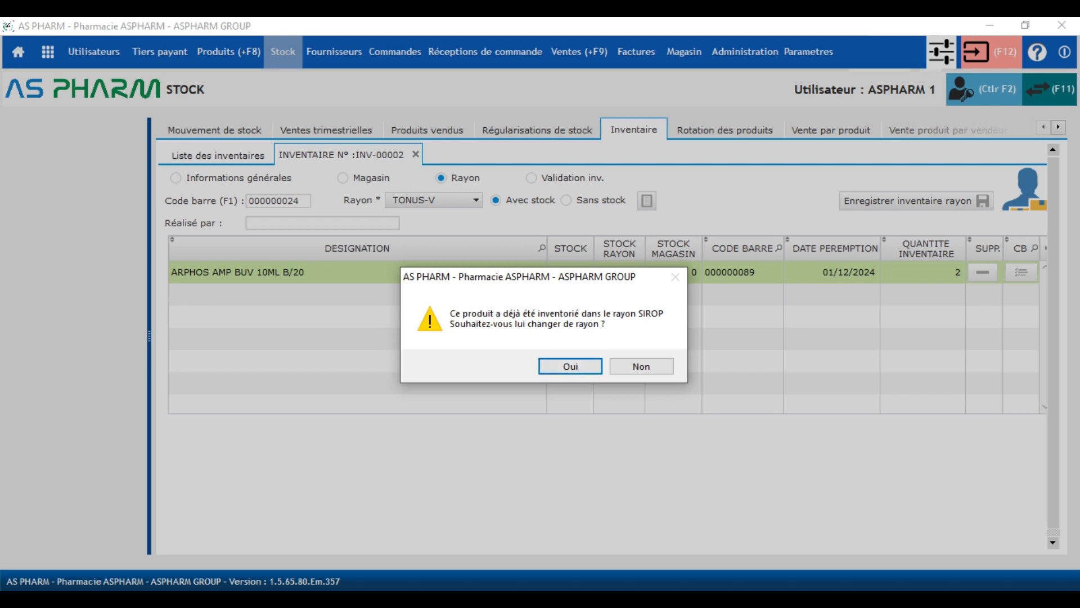
key(Return)
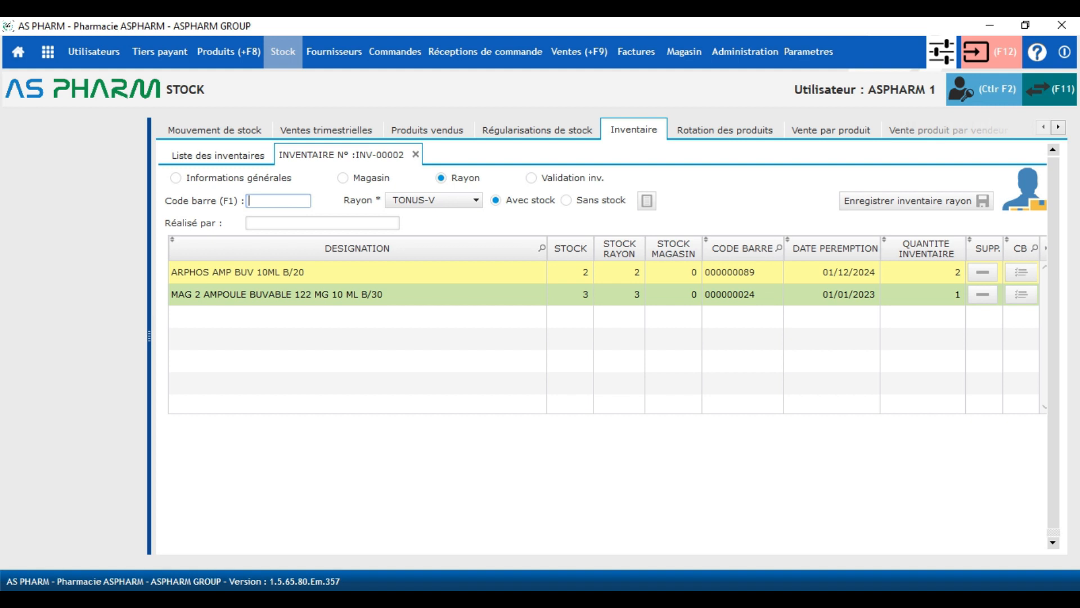
Set the inventory quantity of MAG 2 AMPOULE BUVABLE 122 MG 10 ML B/30 to 2.
click(956, 294)
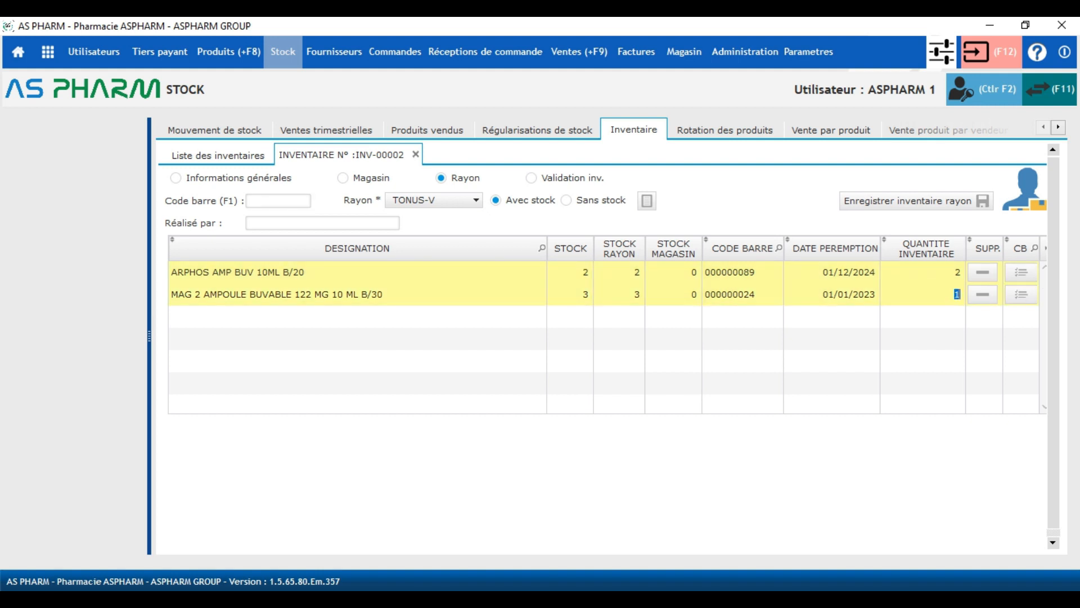
text(2)
key(Return)
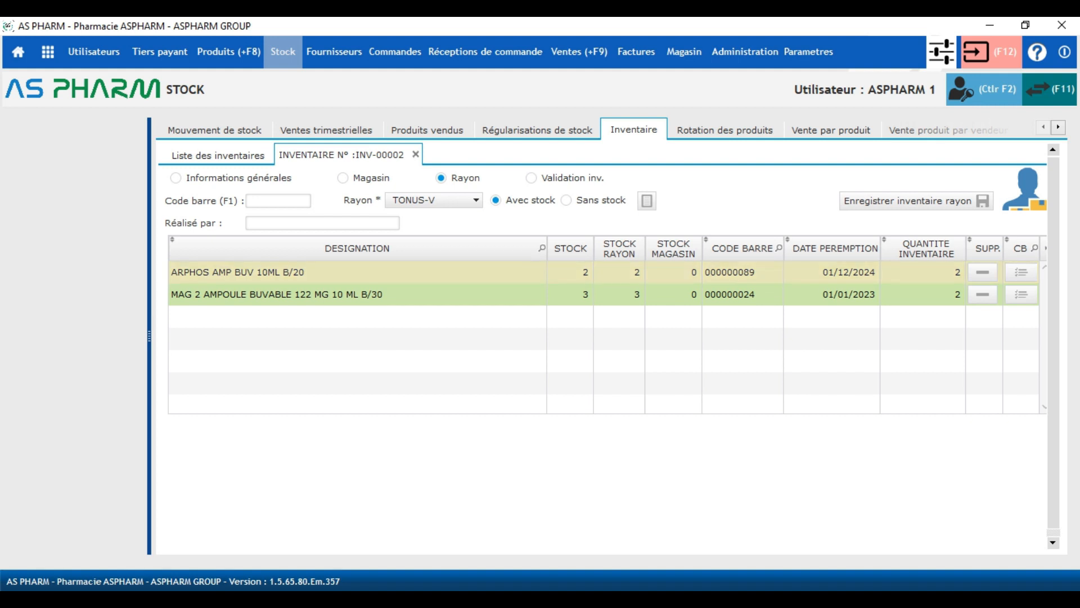
Enter AUXILIAIRE 1 as the person who performed the count and save the rayon inventory.
click(322, 224)
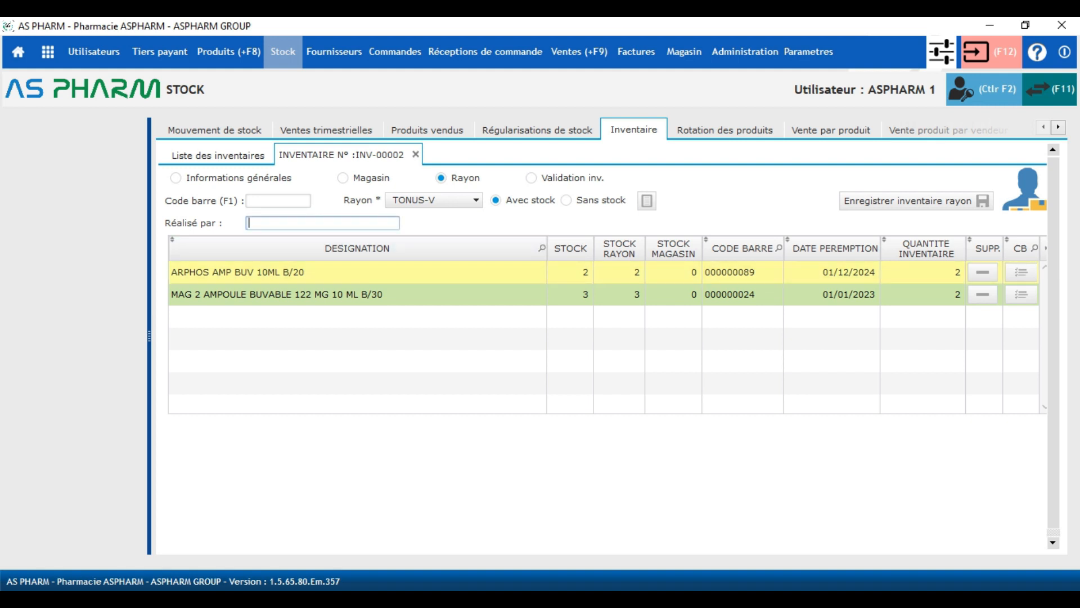
text(AUXILIAIRE 1)
click(907, 201)
key(Return)
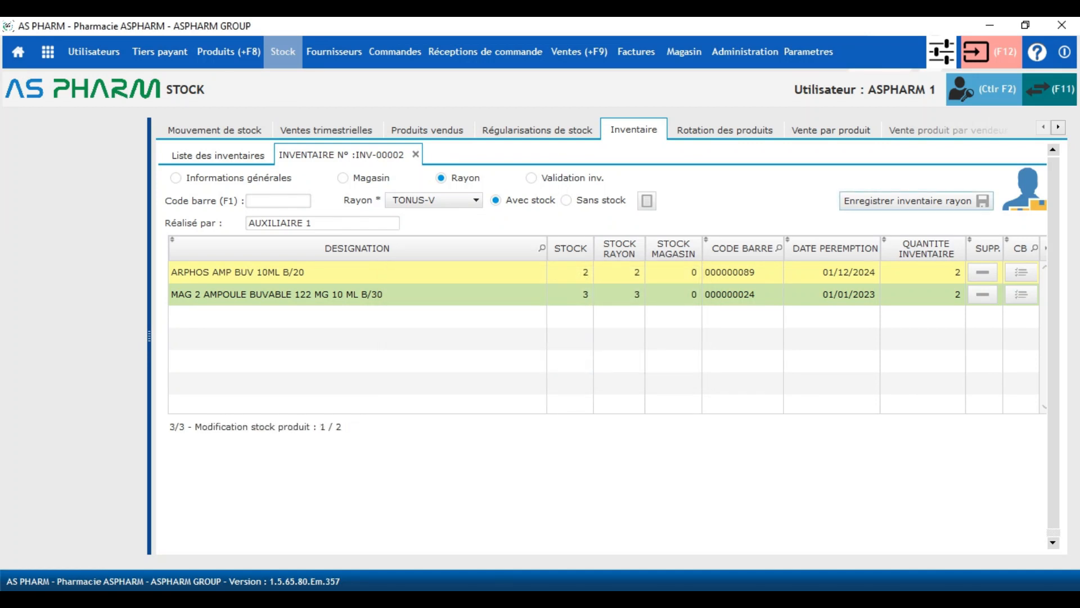
key(Return)
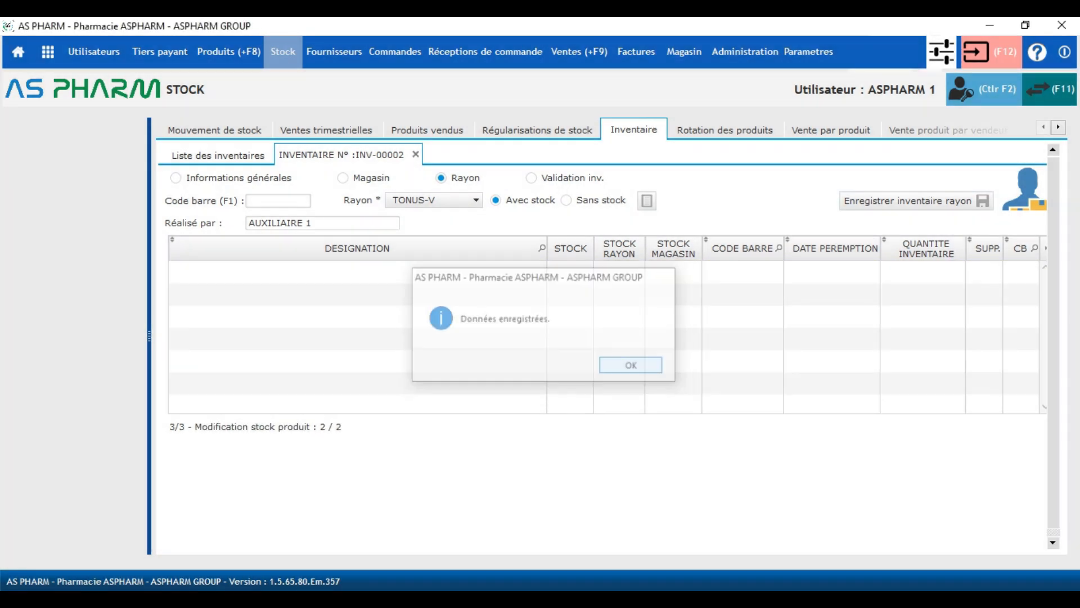
key(alt+Down)
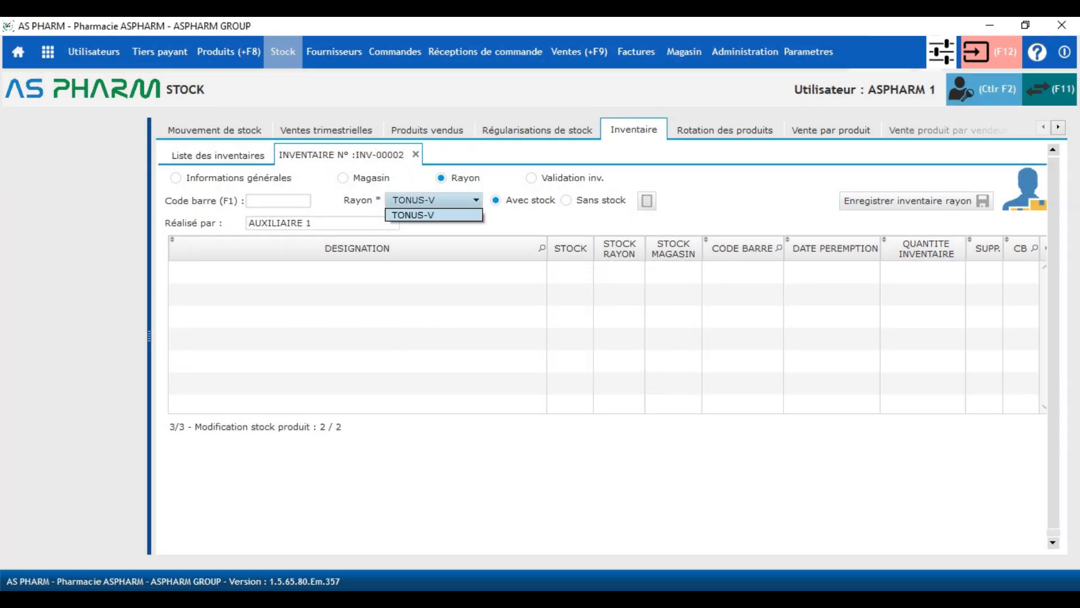
key(Return)
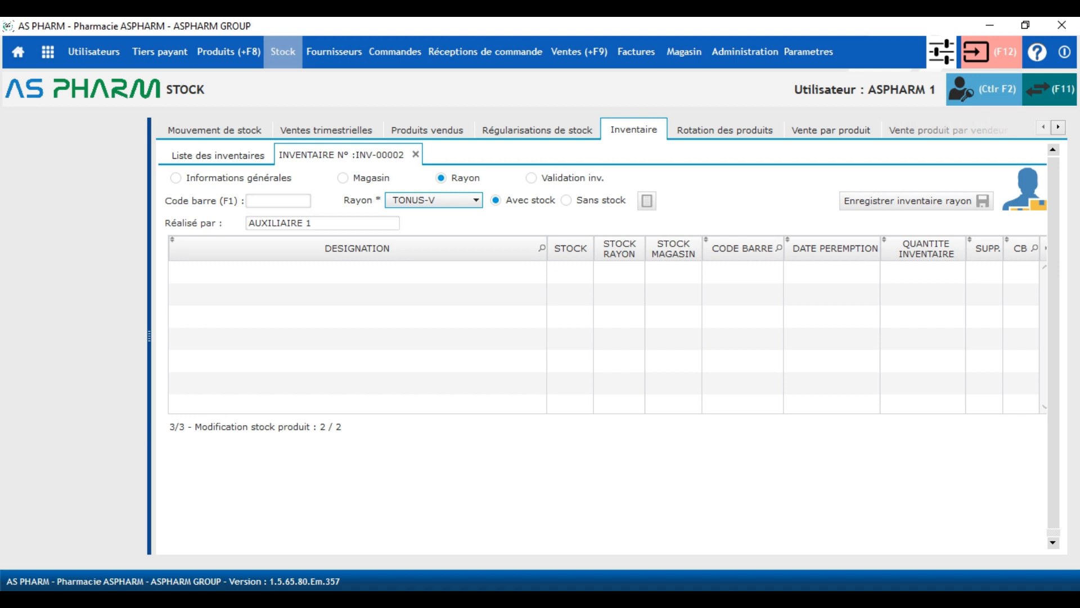
Select the TONUS-V rayon in the inventory validation view and open its report of products with discrepancies.
key(alt+Down)
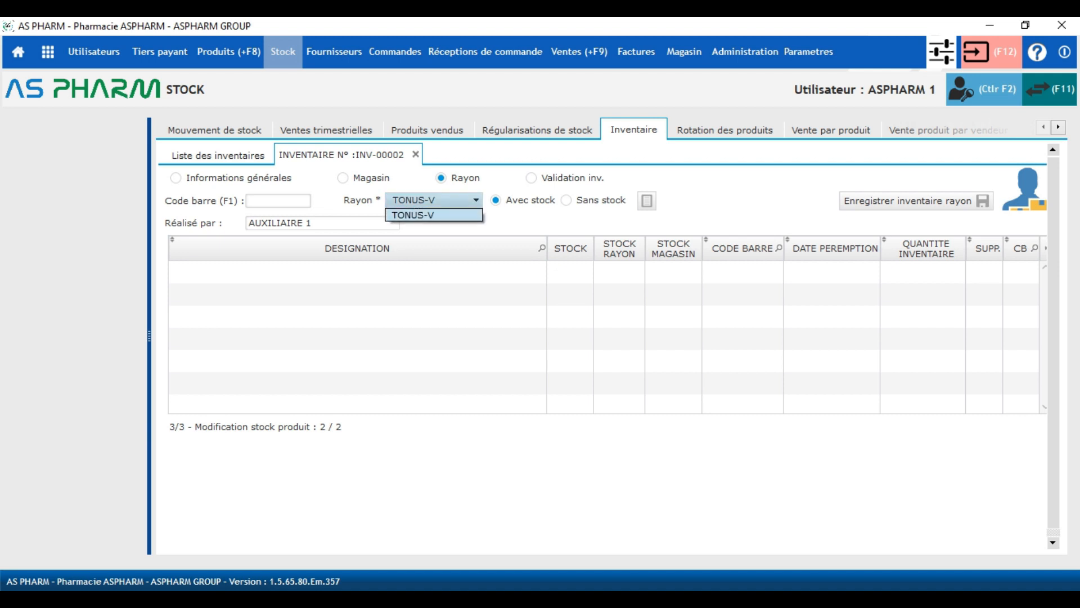
key(Return)
click(565, 178)
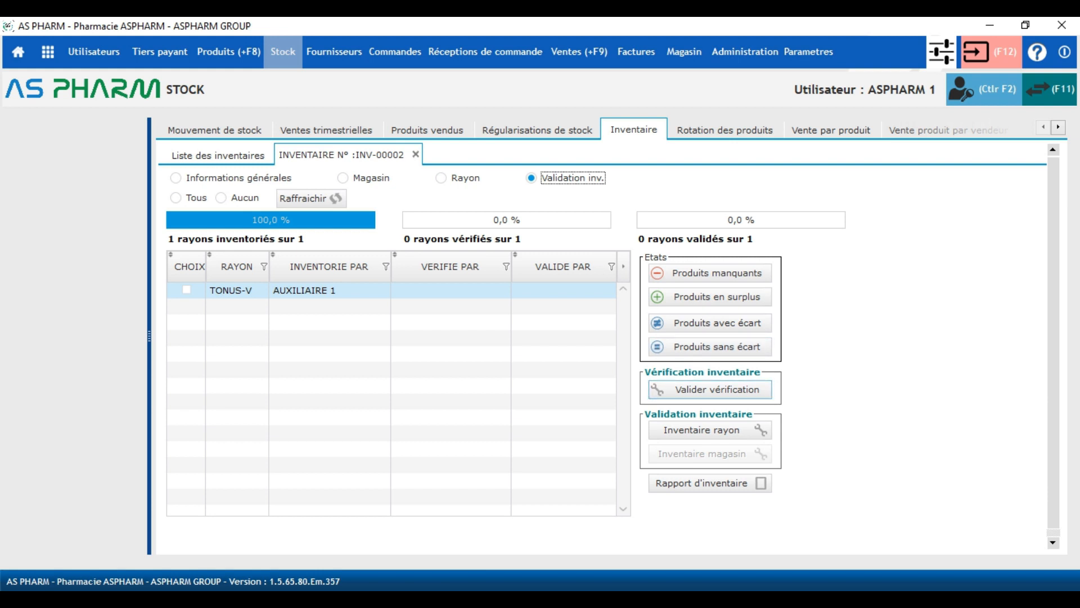
click(187, 290)
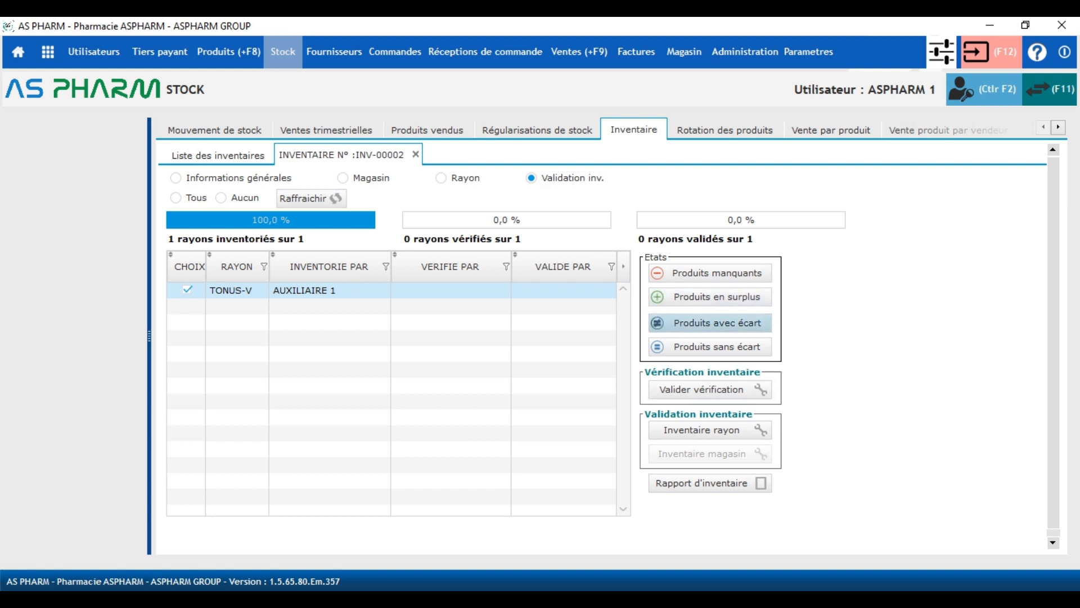
click(718, 323)
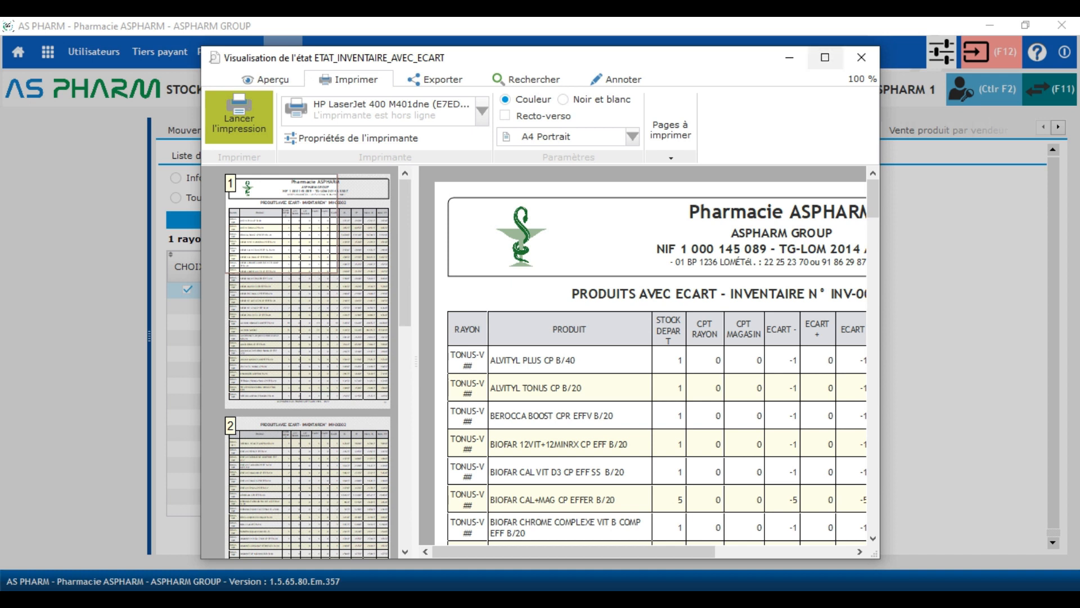
Examine the counted quantities and discrepancies per product in the full-size report for inventory INV-00002, and close it.
click(825, 58)
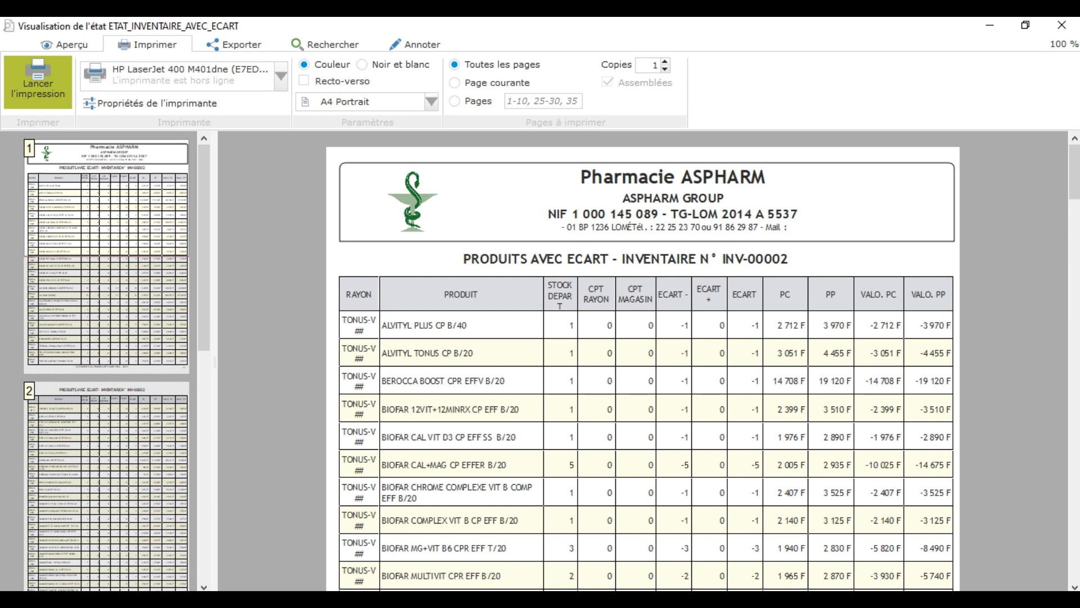
scroll(642, 360, down, 3)
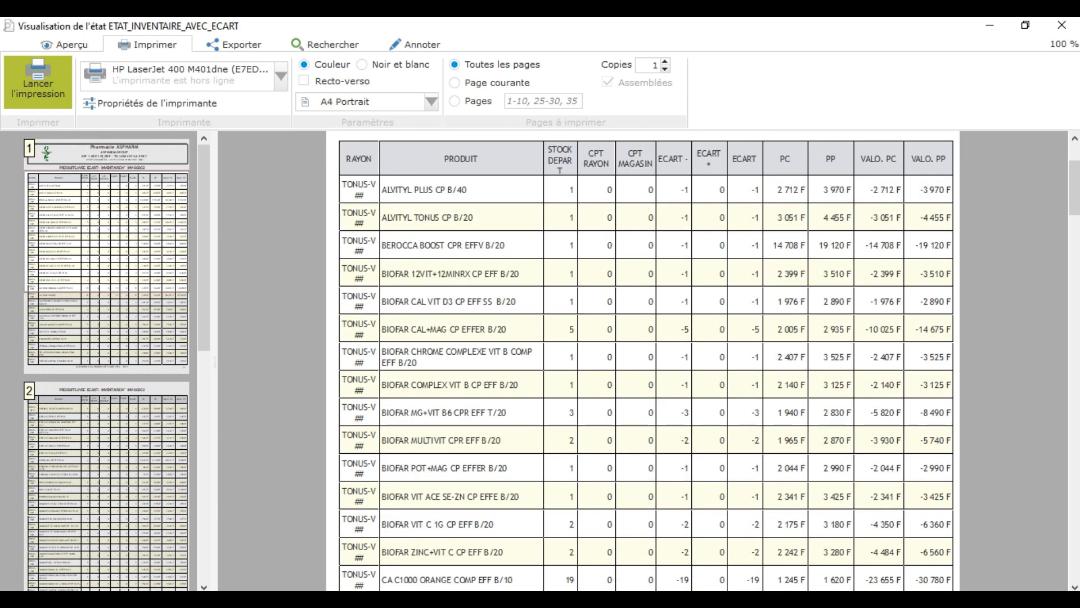
scroll(641, 360, down, 6)
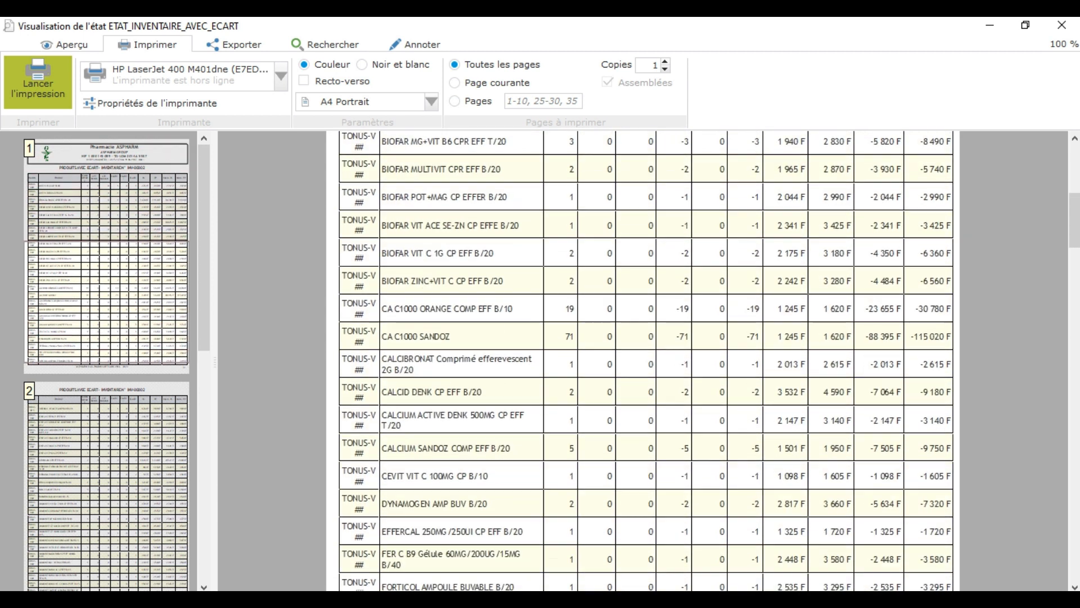
scroll(641, 360, down, 2)
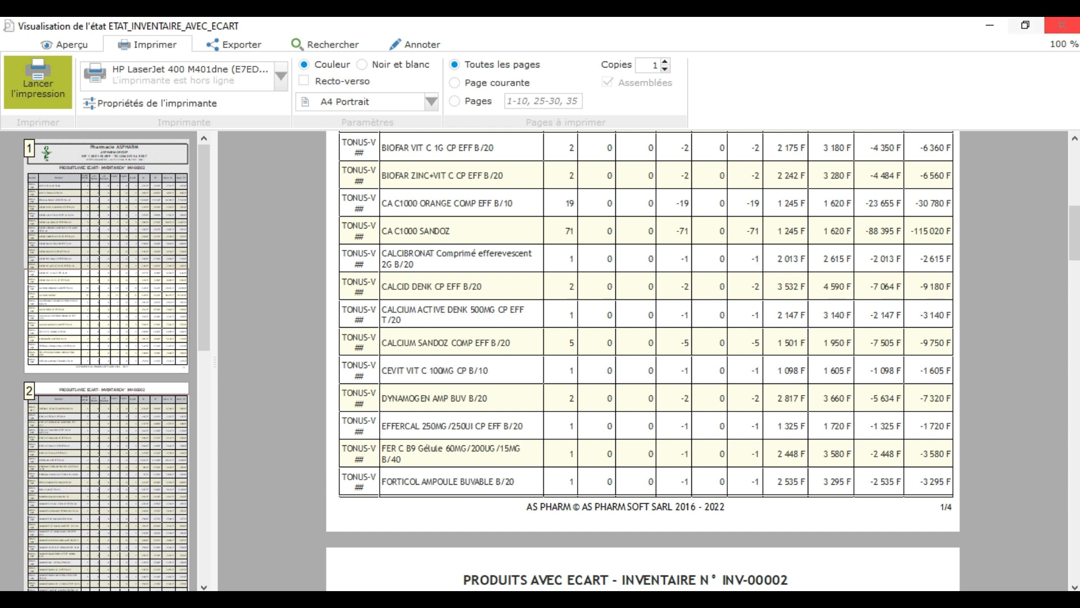
click(1061, 26)
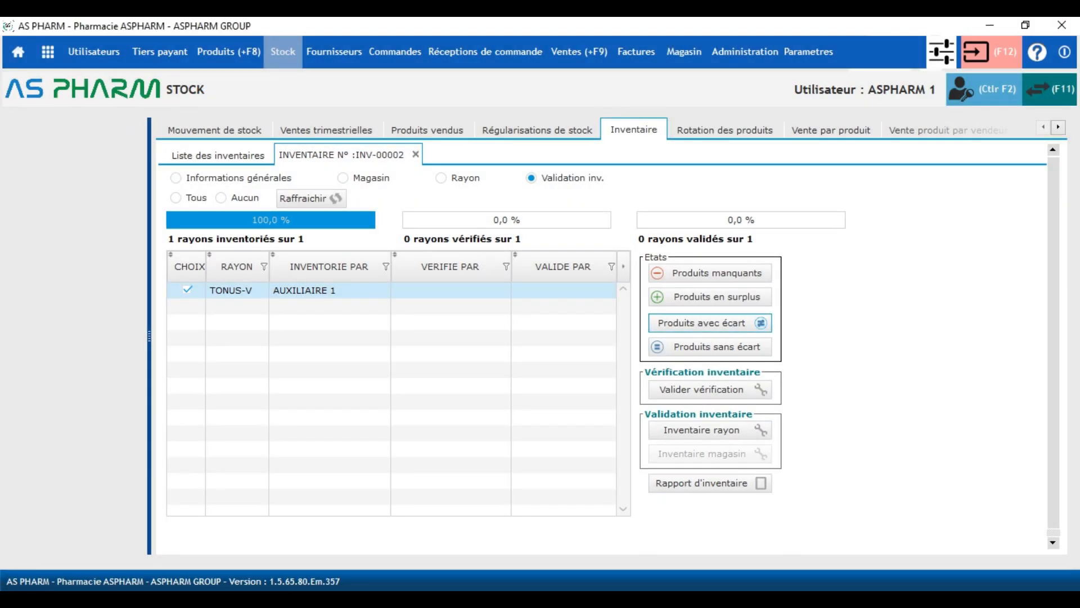
click(459, 178)
click(279, 201)
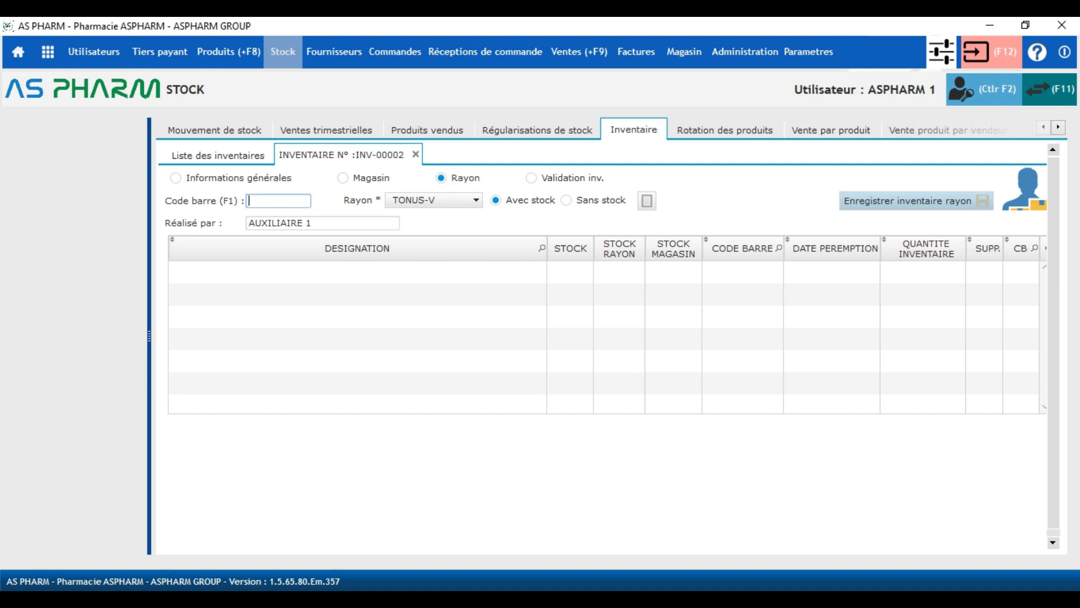
key(shift+Tab)
key(Right)
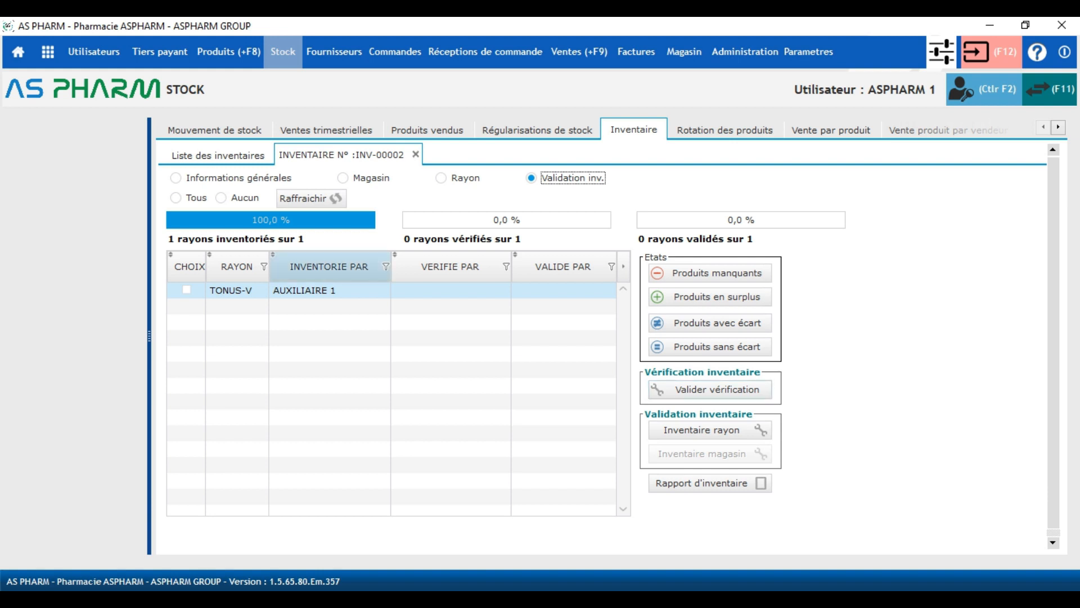
Validate the verification of the TONUS-V rayon with TECHNICIEN ASPHARM as the author.
click(186, 289)
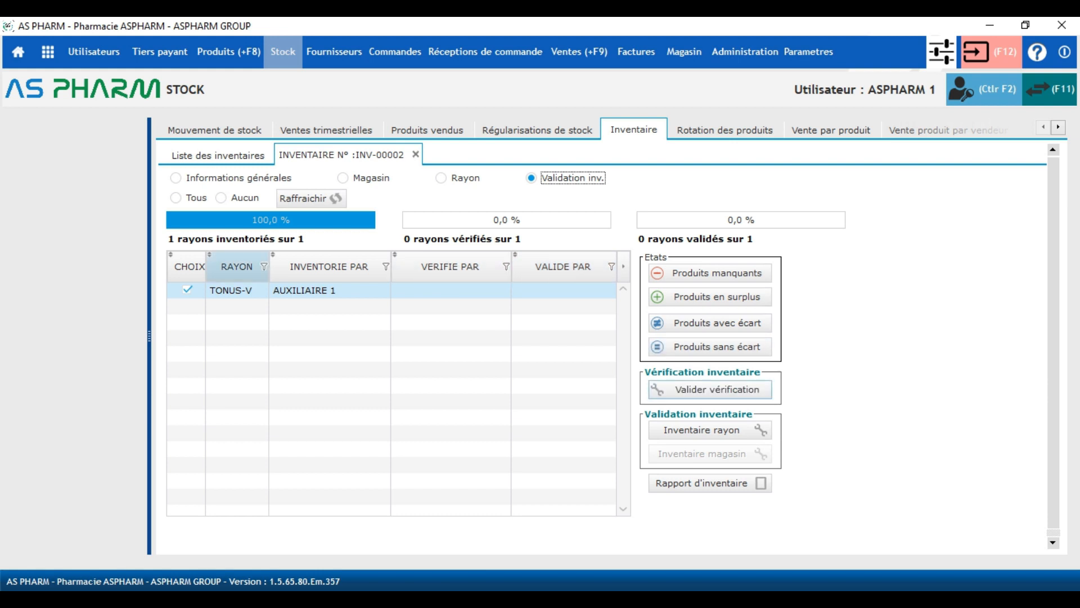
click(701, 388)
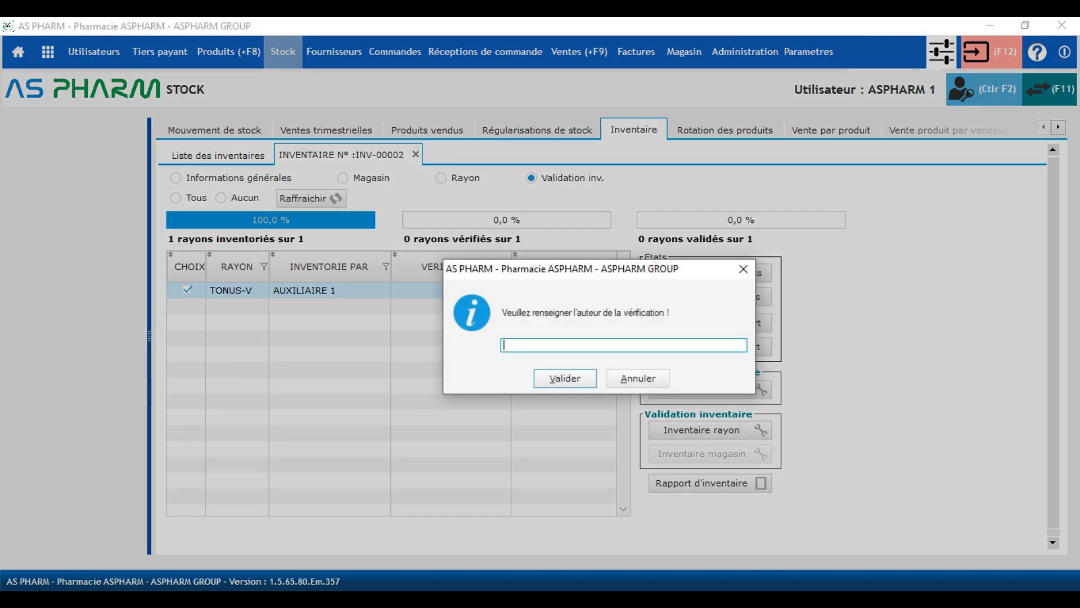
drag(574, 269, 509, 223)
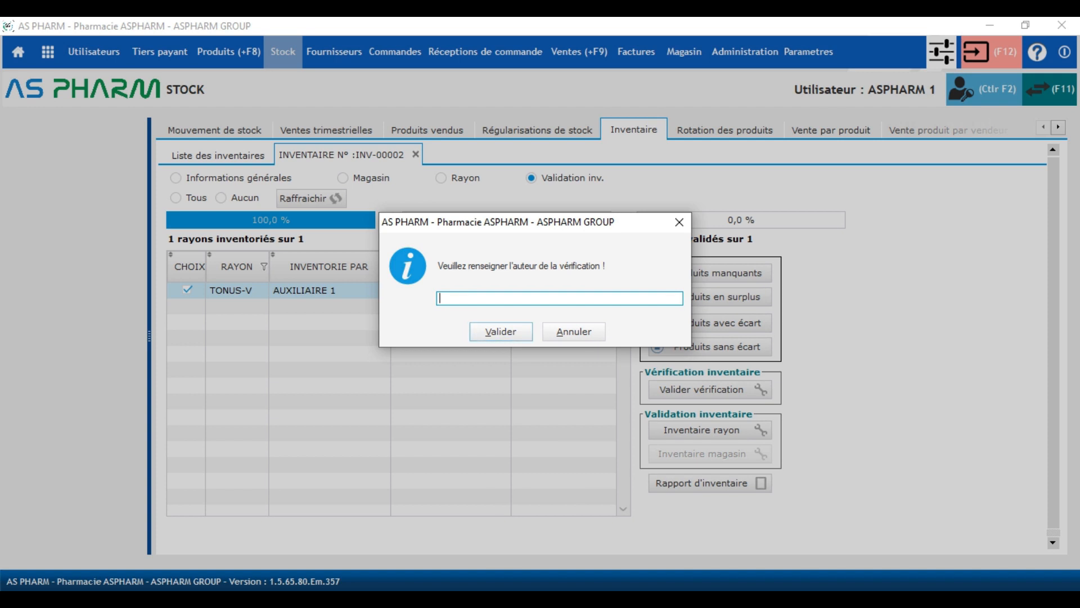
text(TECHNICIEN ASPHARM)
key(Return)
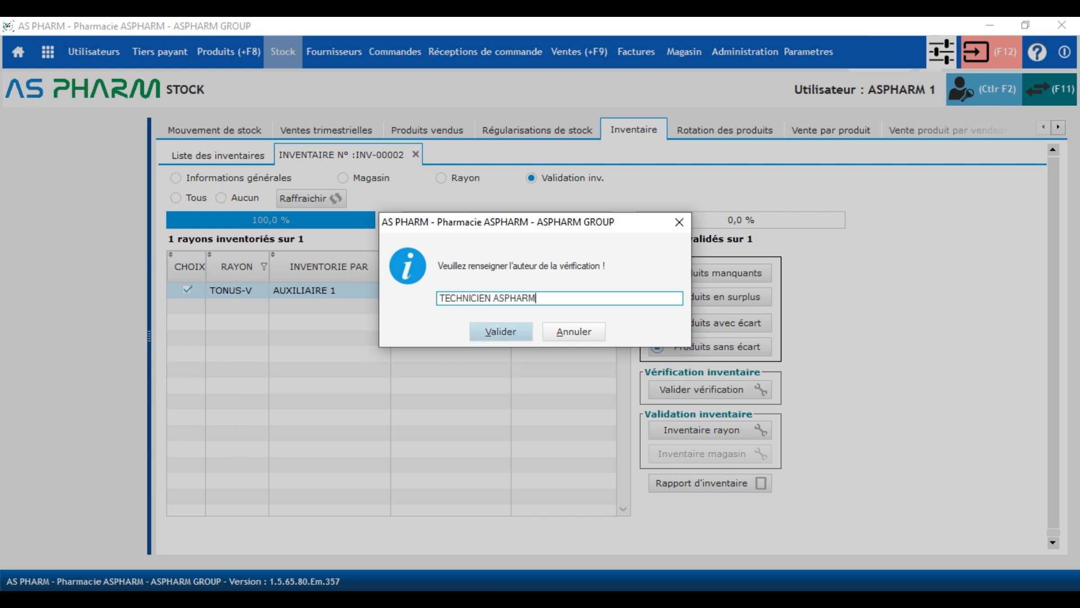
key(Return)
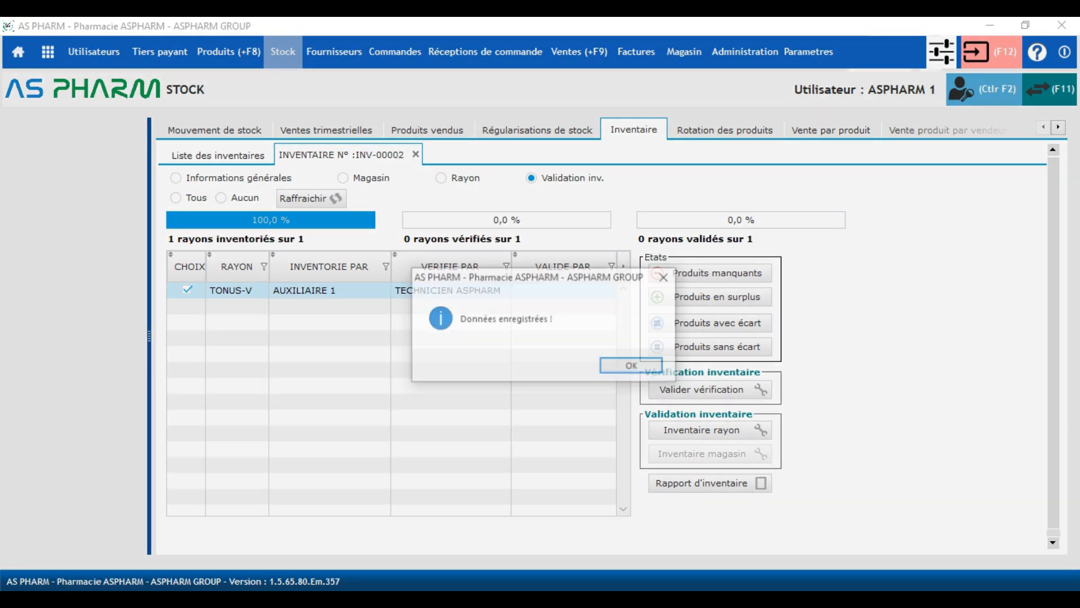
key(Return)
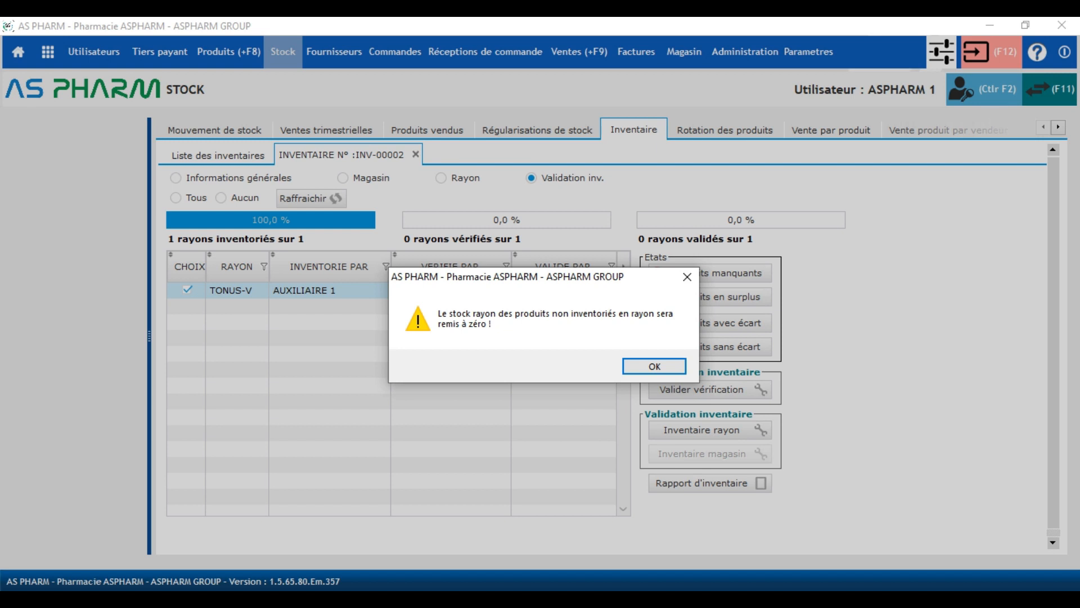
Validate the TONUS-V rayon inventory, accepting that the rayon stock of uncounted products is reset to zero.
key(Return)
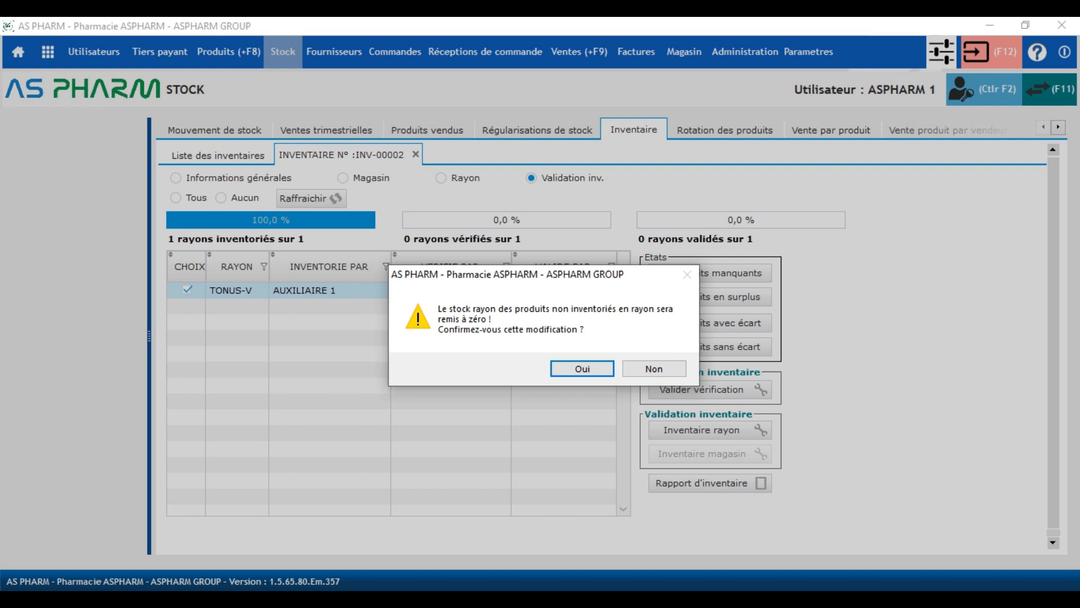
key(Return)
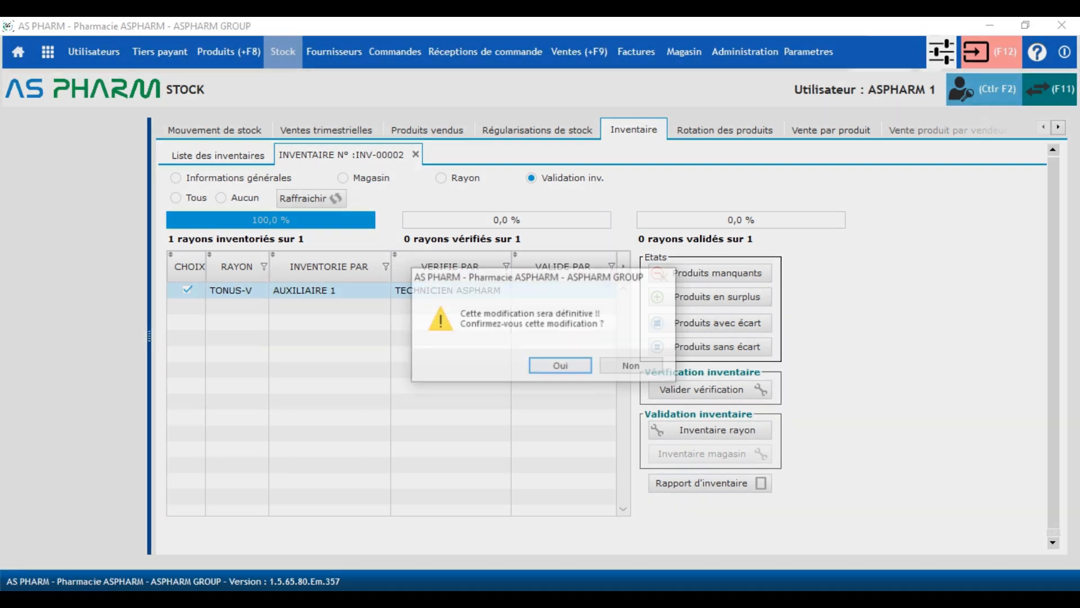
key(Return)
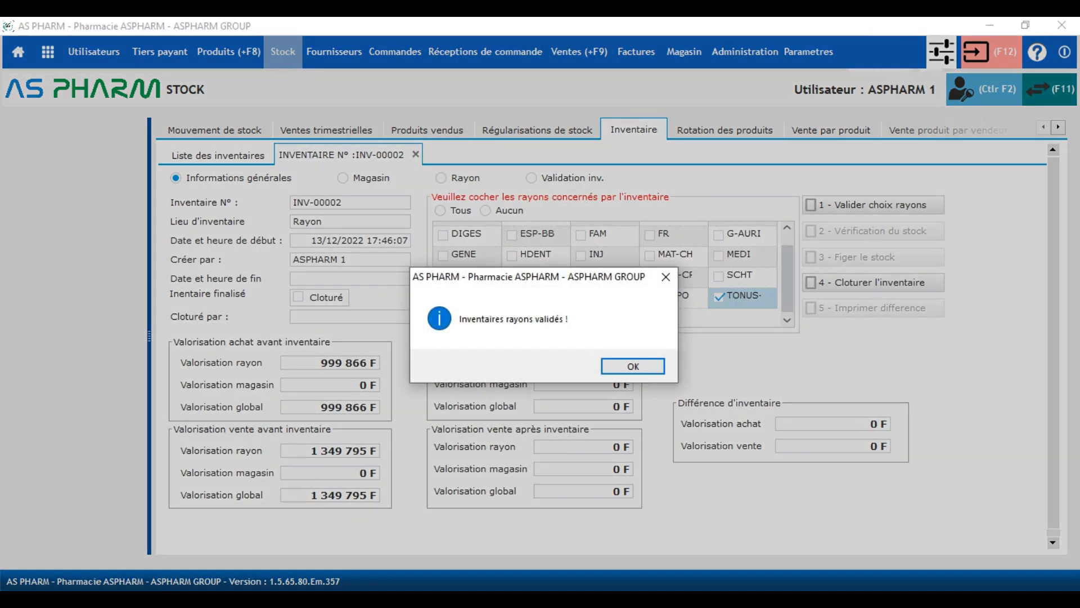
key(Return)
Close inventory INV-00002 definitively and confirm the closure.
click(813, 283)
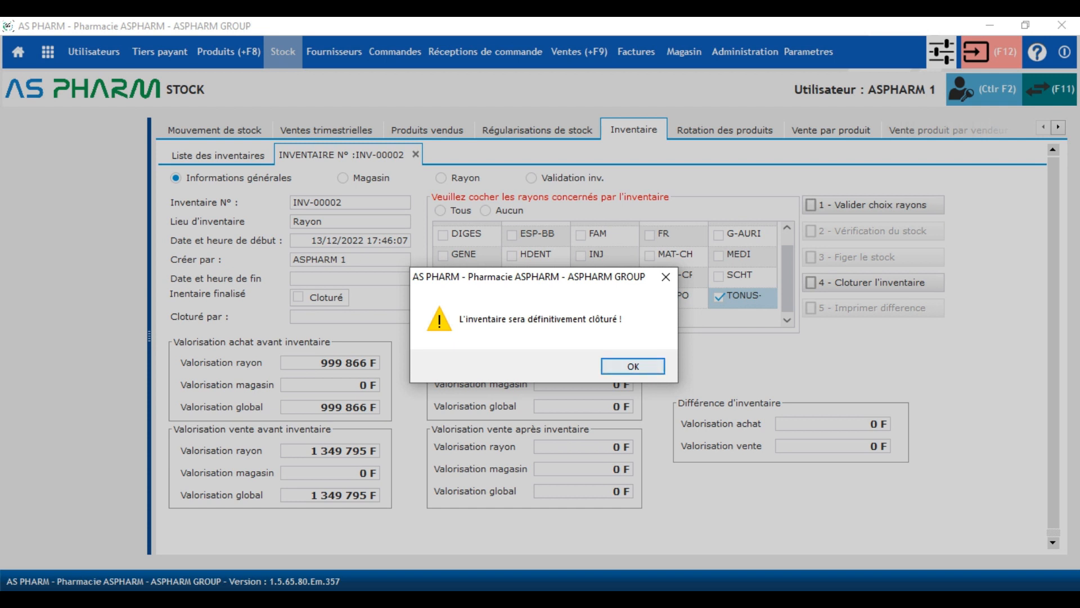
key(Return)
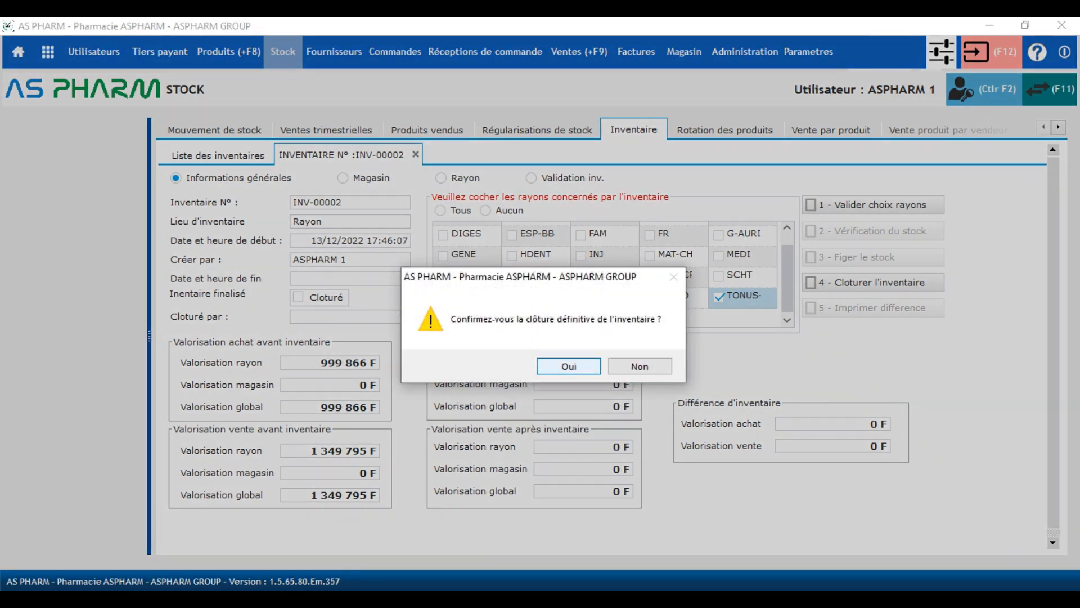
key(Return)
key(Return)
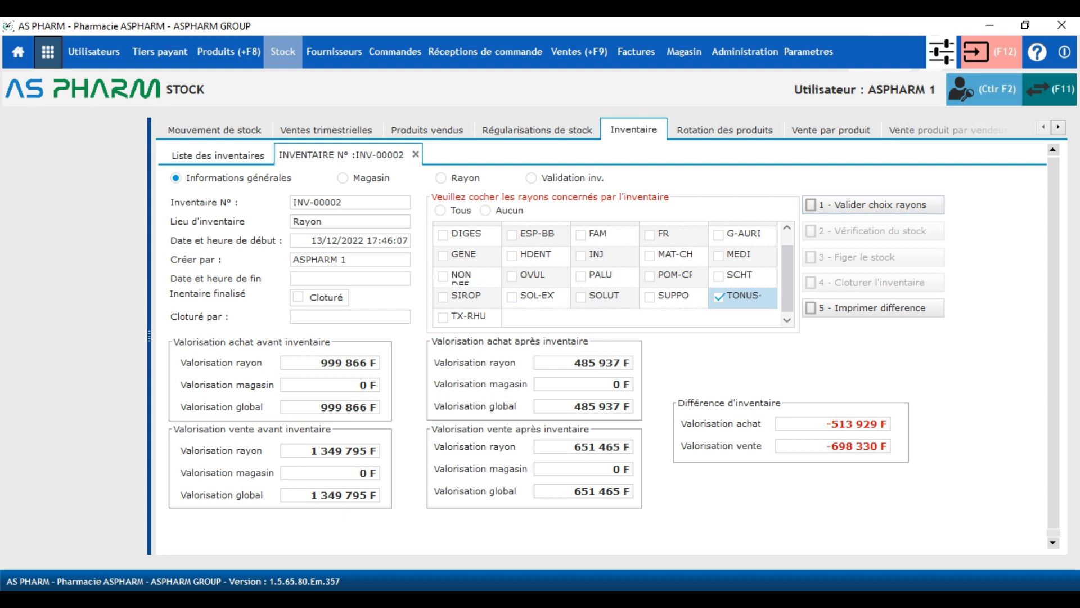
Display the list of inventories for the period from 13/12/2022 to 13/12/2022.
click(218, 154)
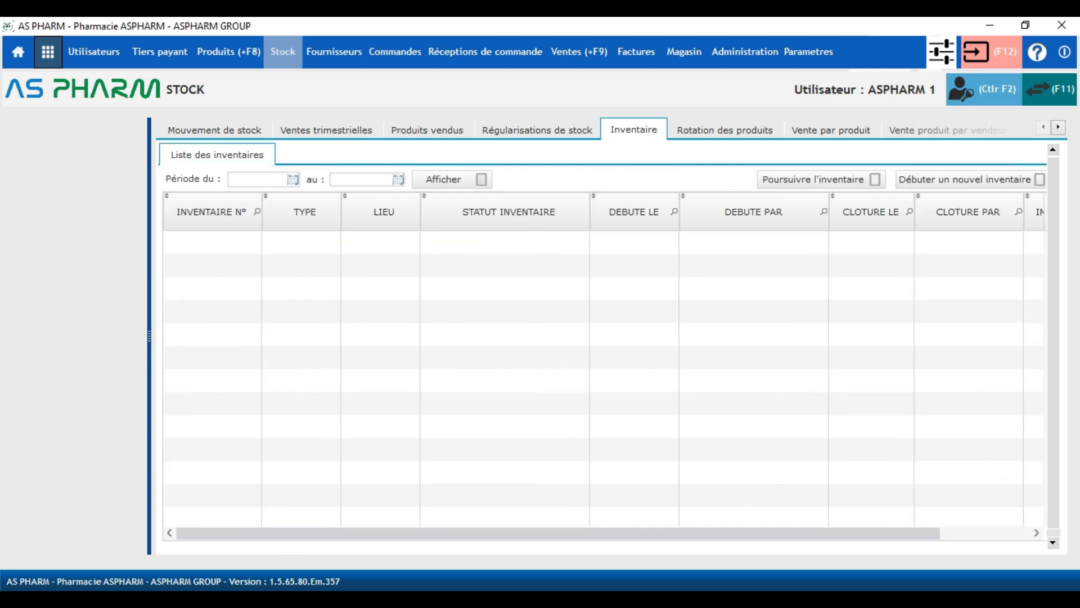
click(293, 180)
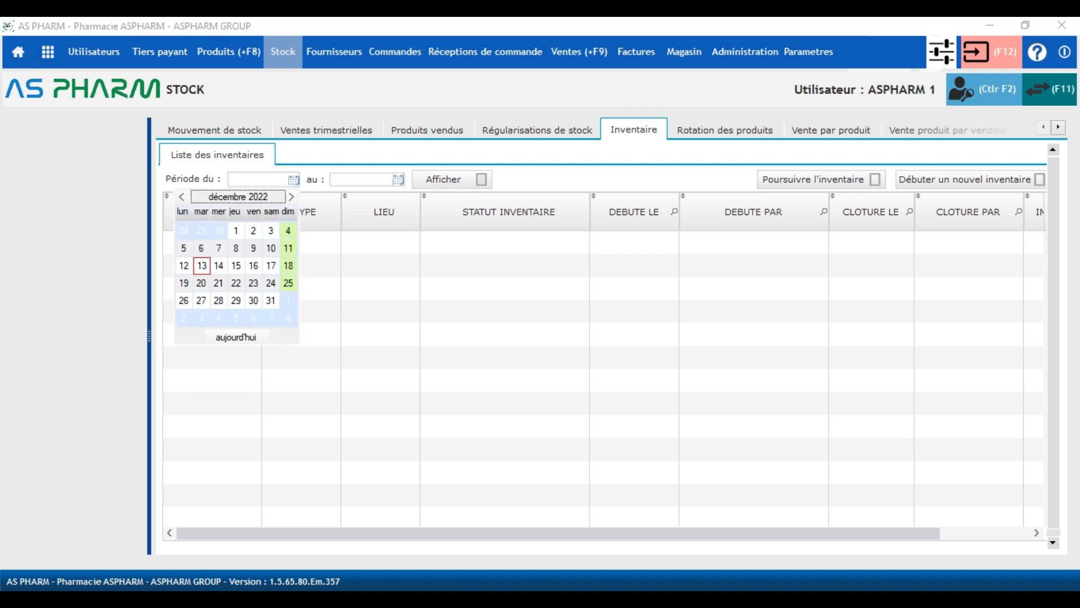
click(202, 265)
click(397, 179)
click(452, 180)
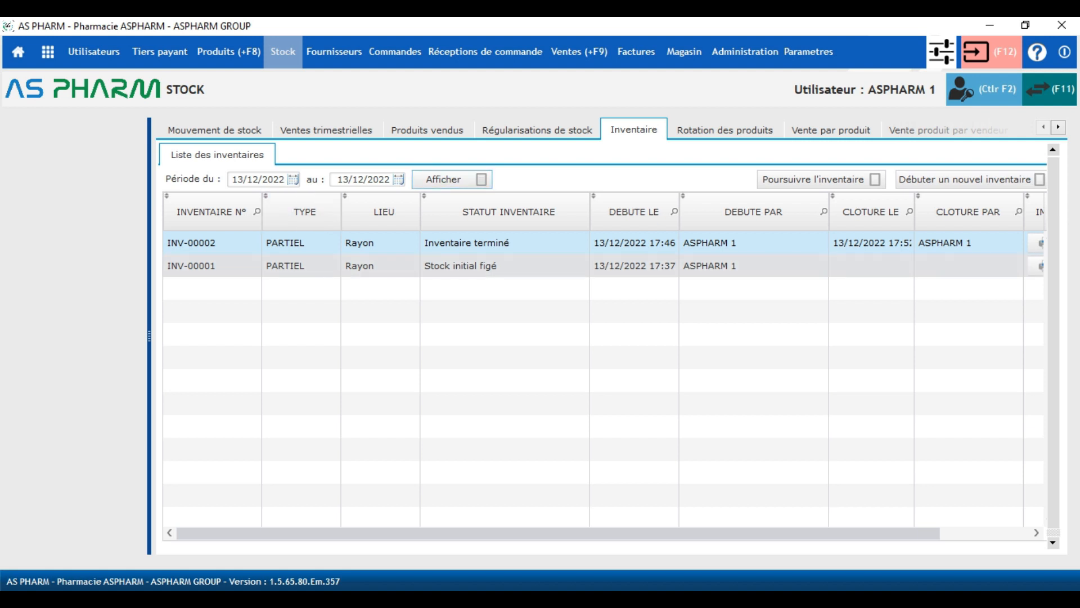
Open the dashboard of the completed inventory INV-00002, select the TONUS-V rayon and generate its summary report.
drag(558, 533, 649, 533)
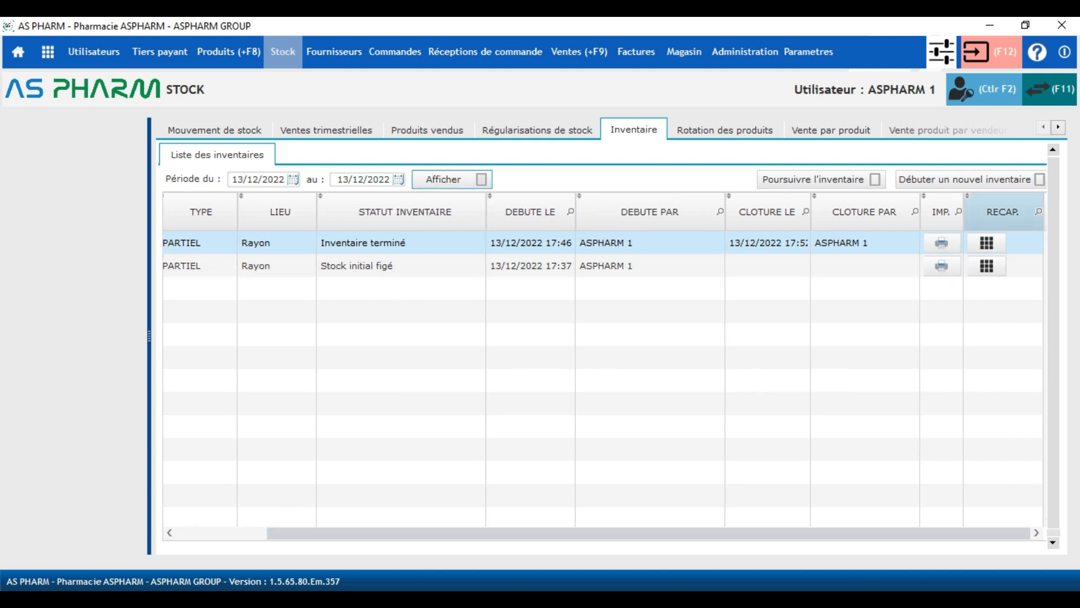
click(987, 243)
click(143, 210)
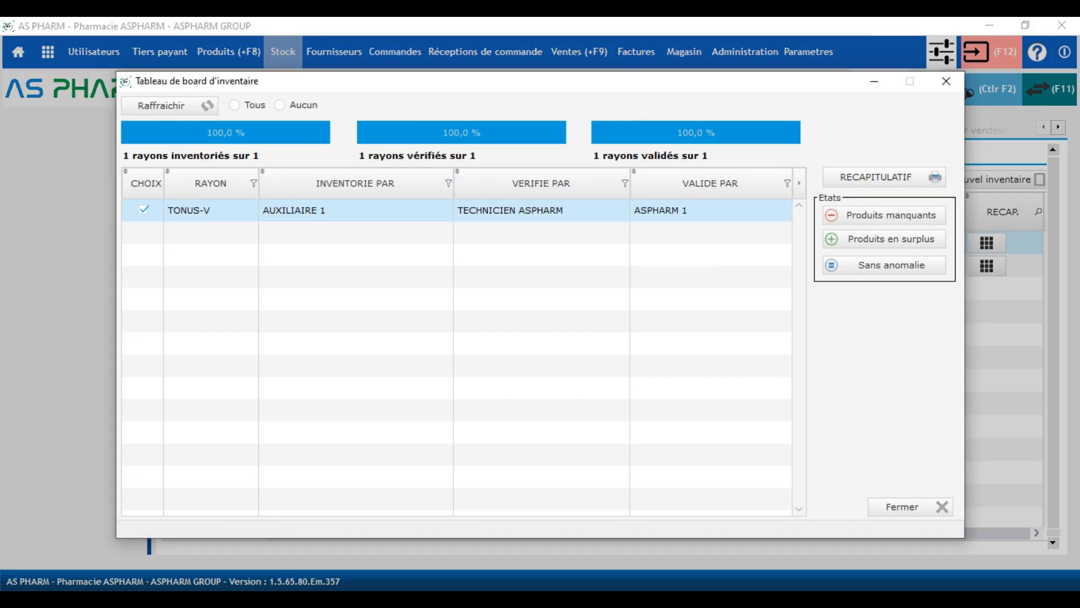
click(884, 177)
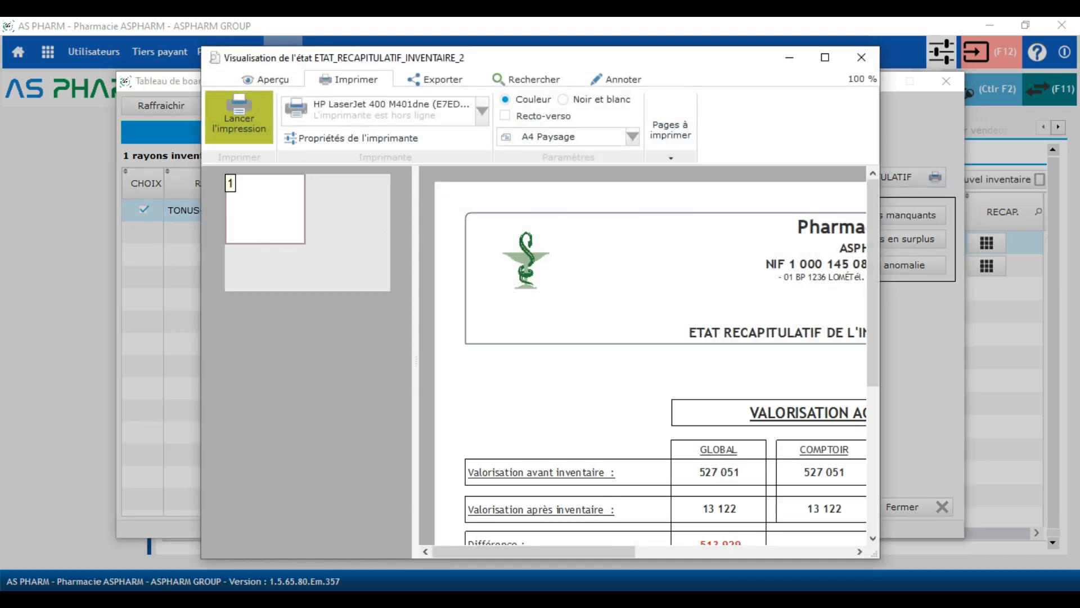
Examine the purchase and sale valuations before and after inventory in the summary report, and close the report and dashboard.
click(827, 57)
scroll(651, 355, down, 1)
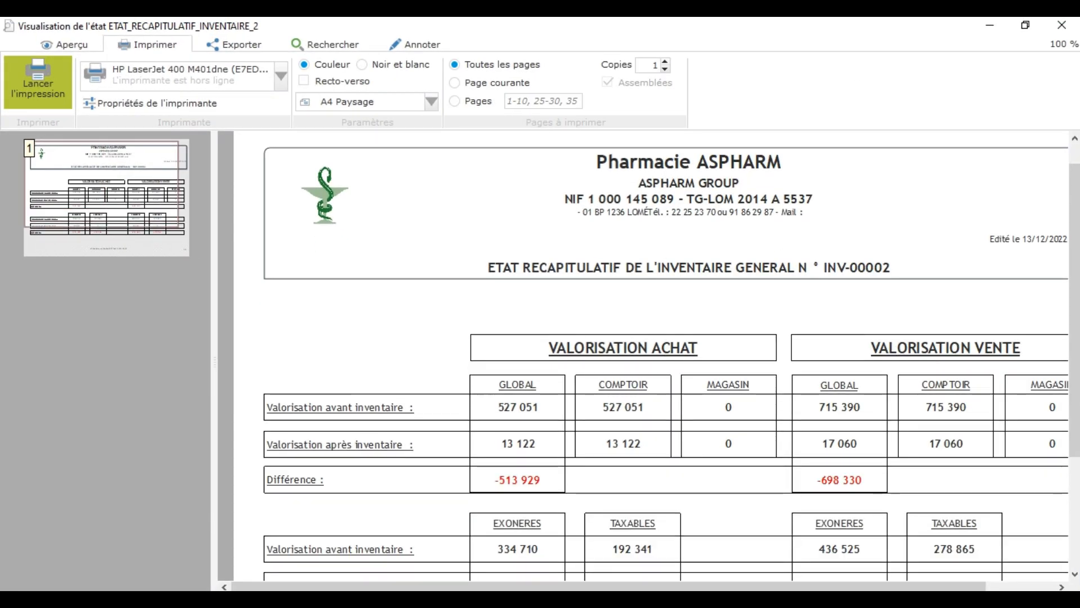
scroll(651, 355, down, 2)
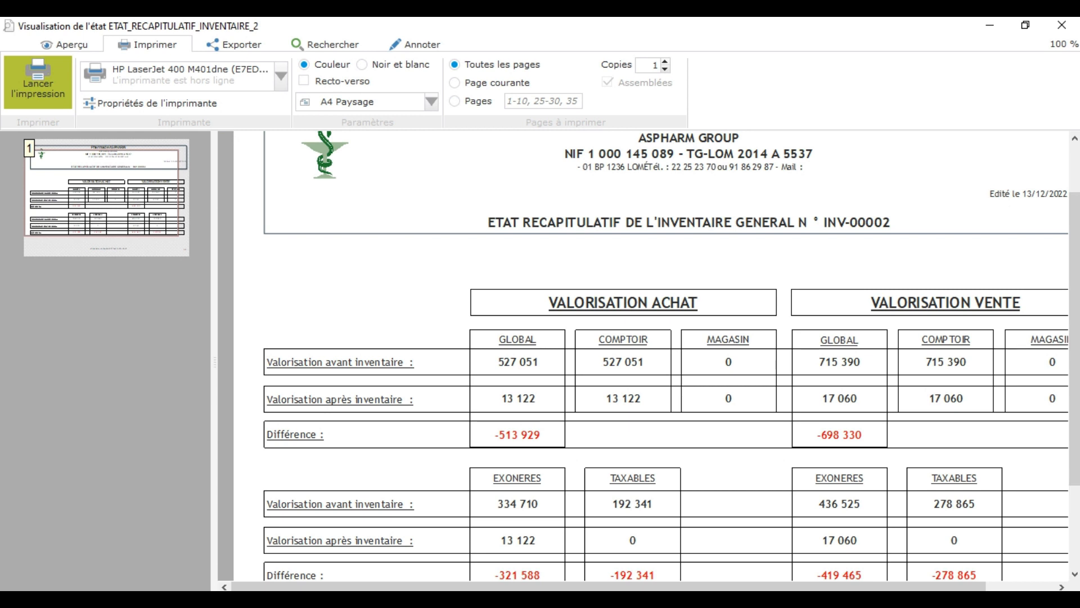
scroll(650, 355, down, 1)
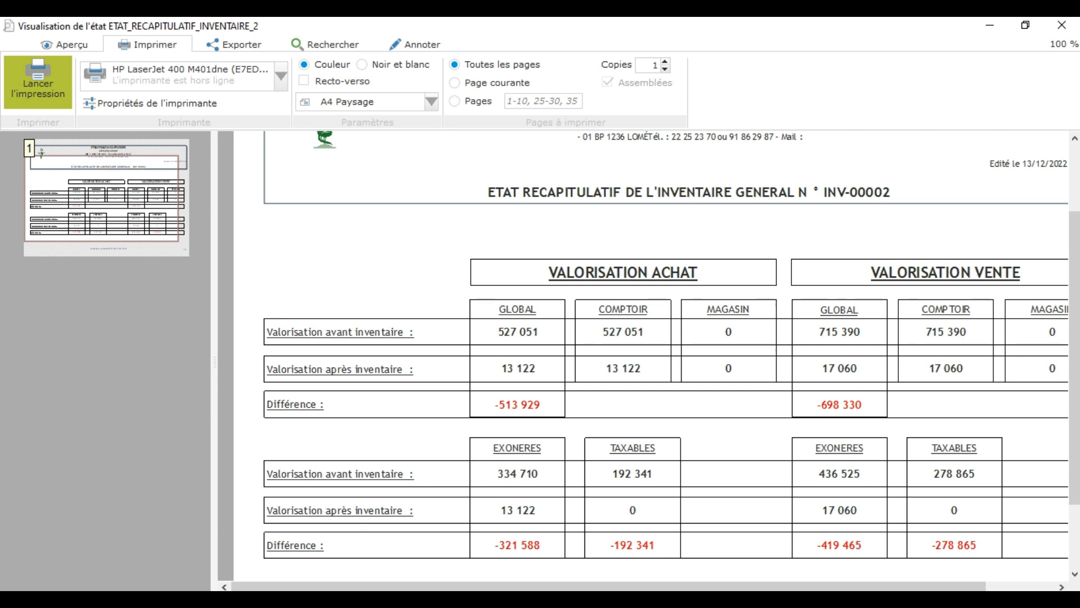
drag(608, 586, 678, 586)
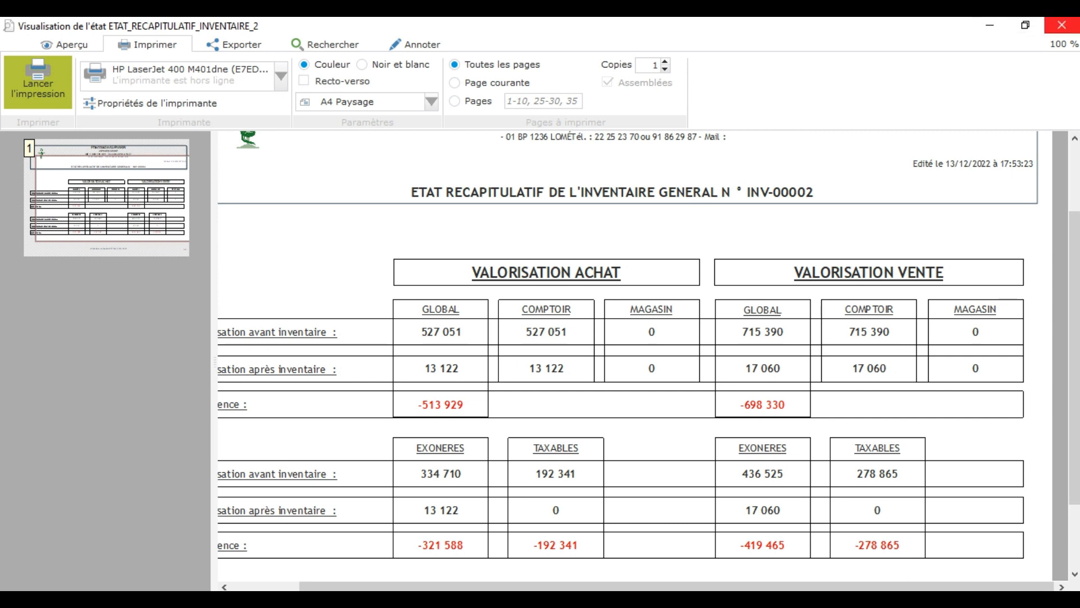
click(1061, 24)
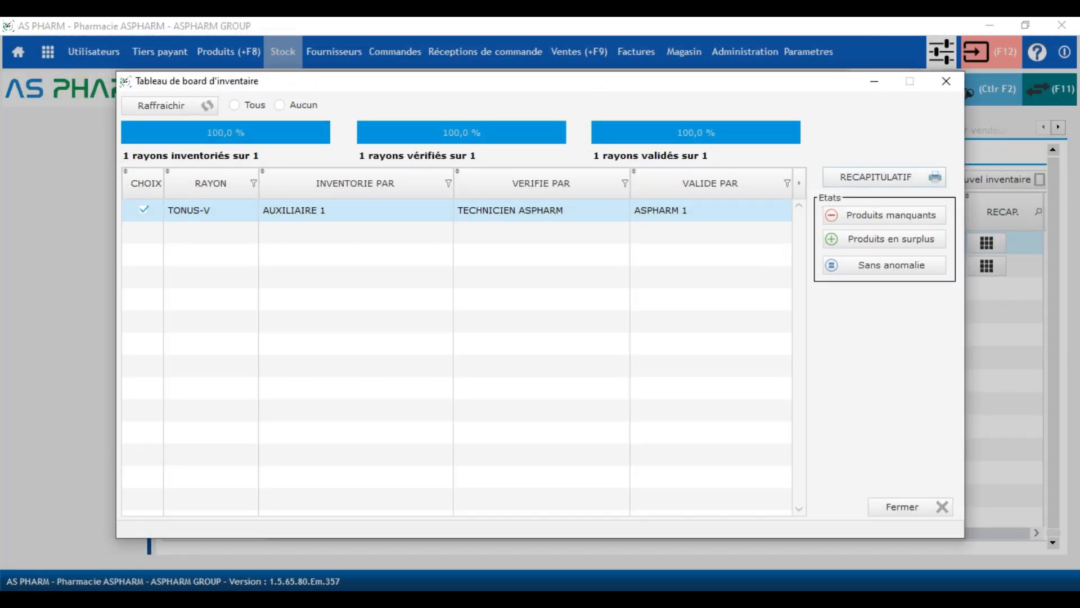
click(947, 76)
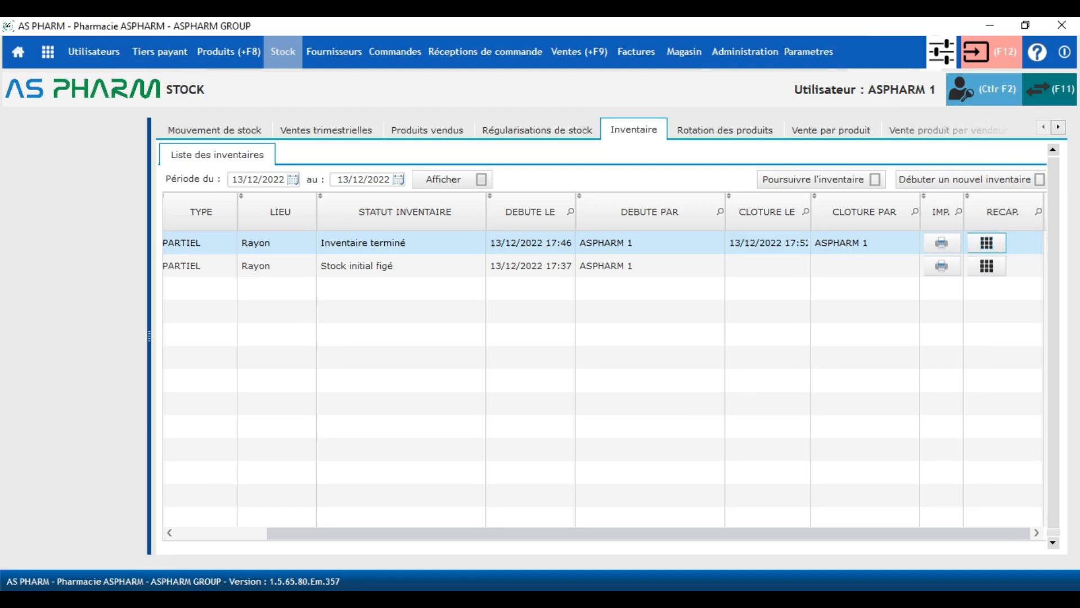
Filter the product catalogue to products whose rayon equals TONUS-V and sort them by global stock in descending order.
key(F8)
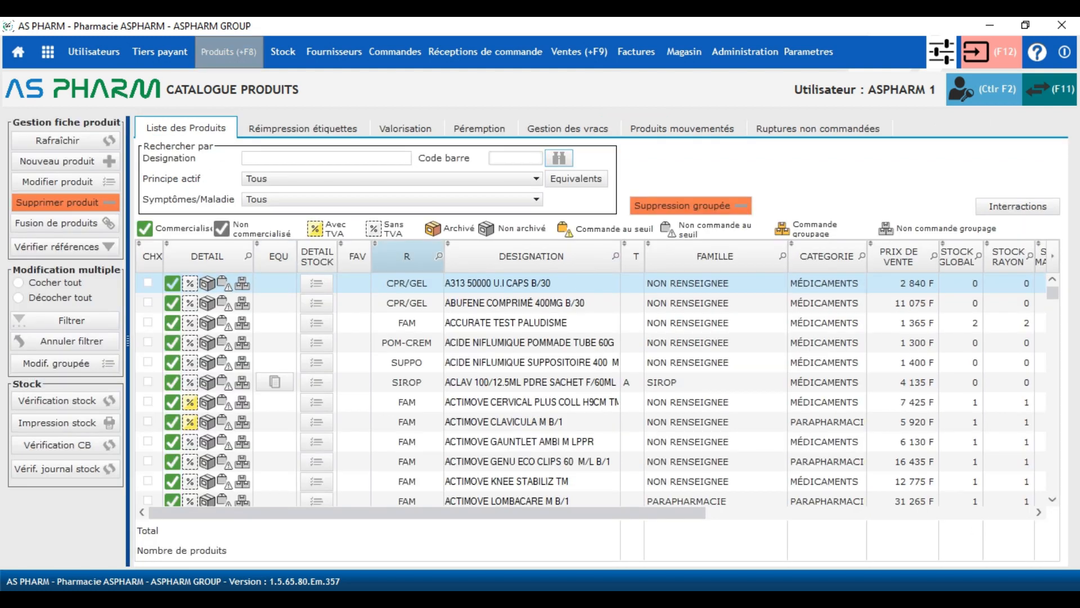
right_click(389, 254)
mouse_move(423, 284)
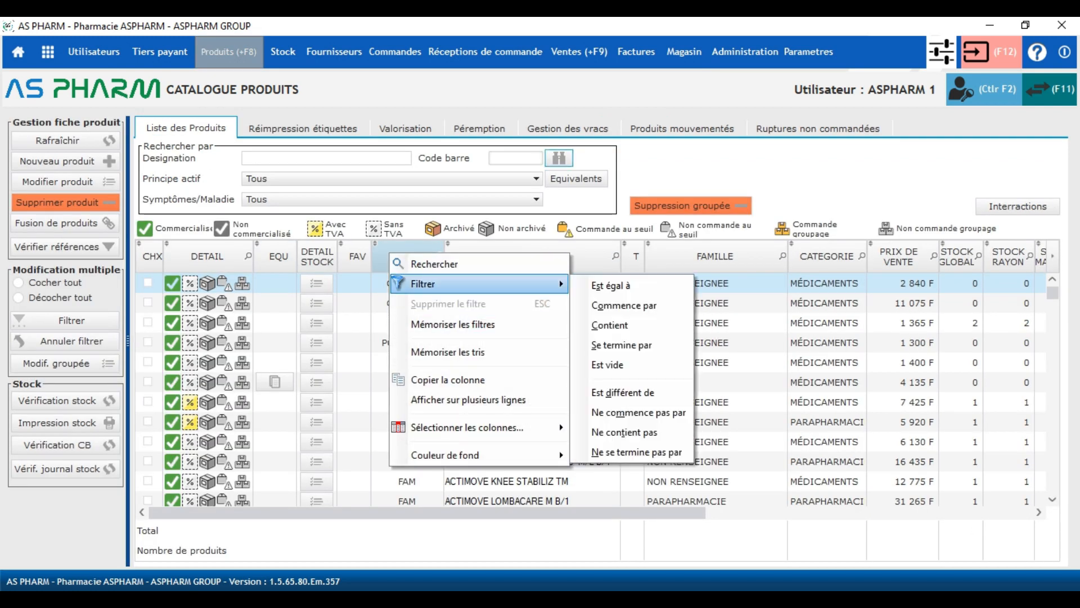
click(611, 285)
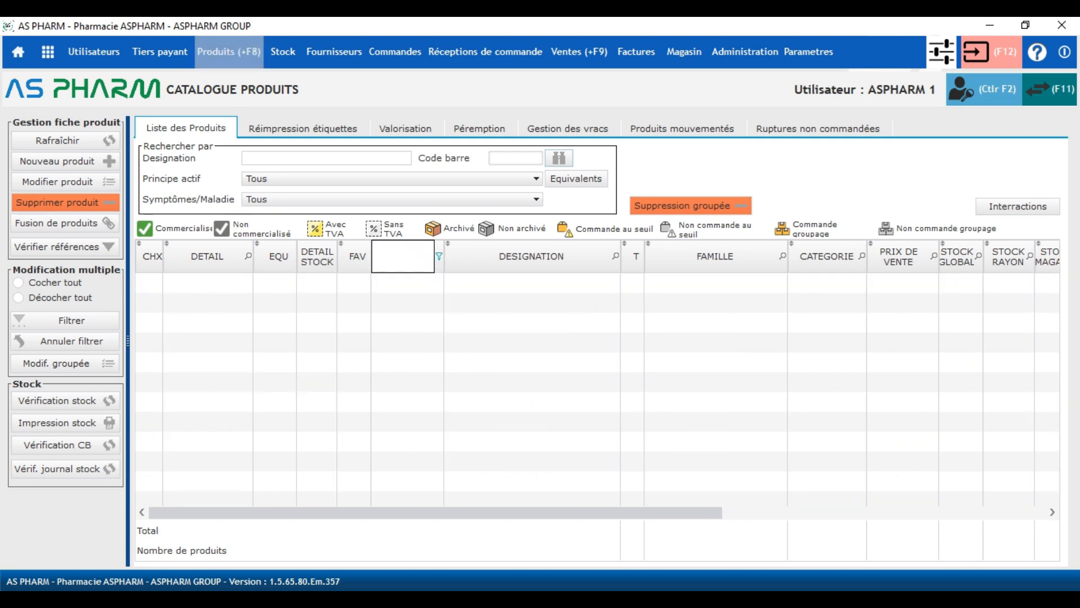
text(TONUS-V)
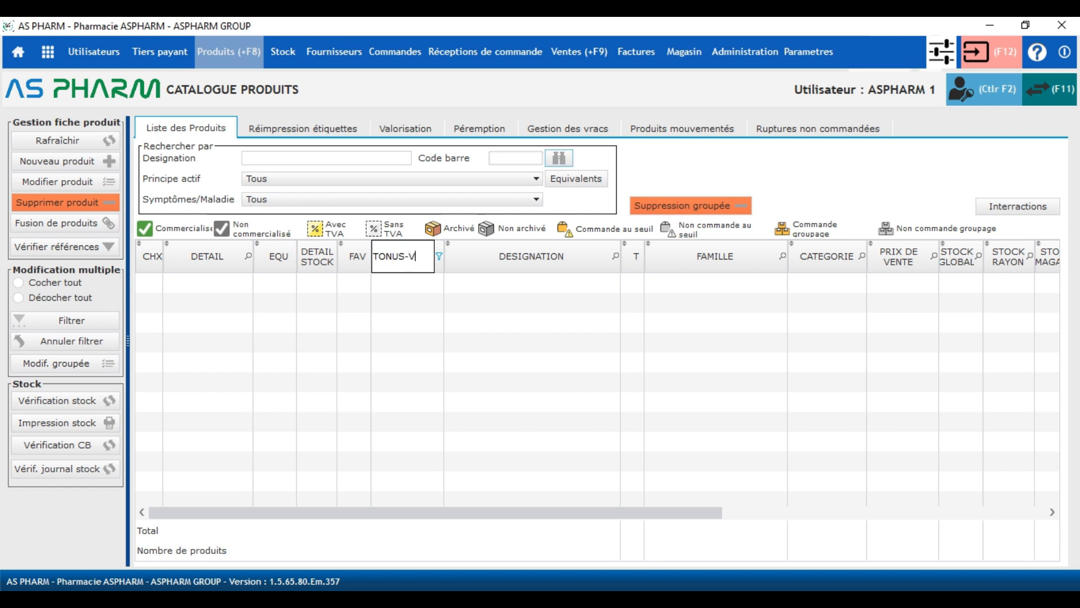
click(531, 362)
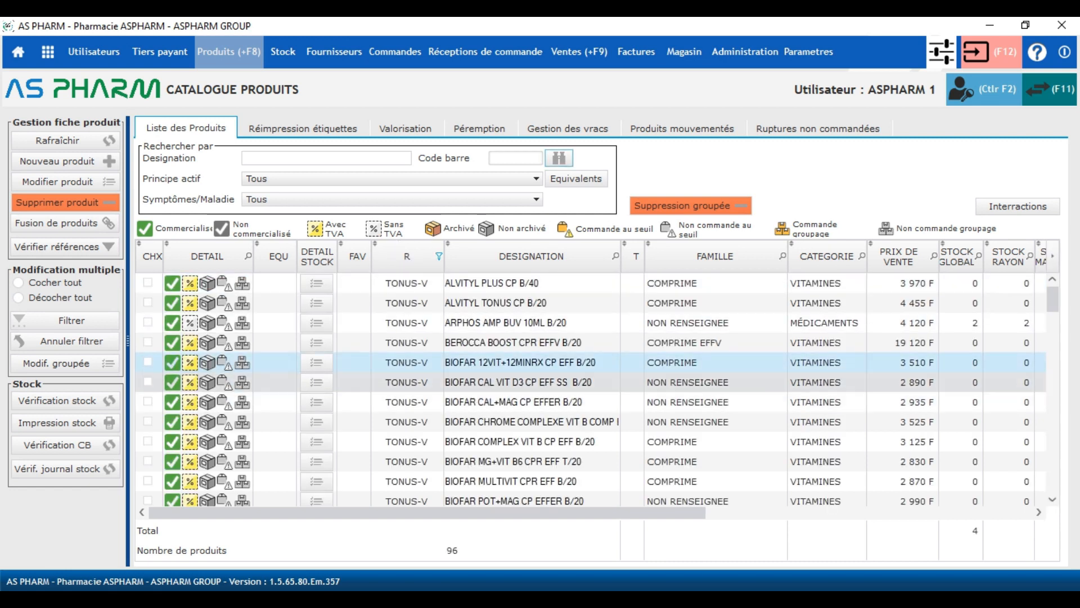
click(959, 256)
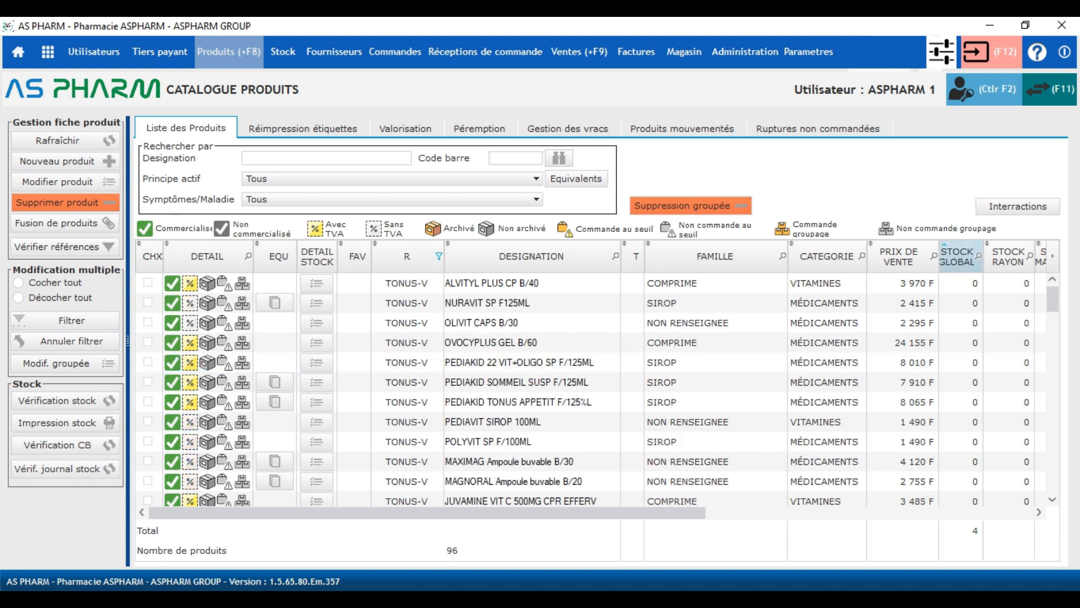
click(959, 256)
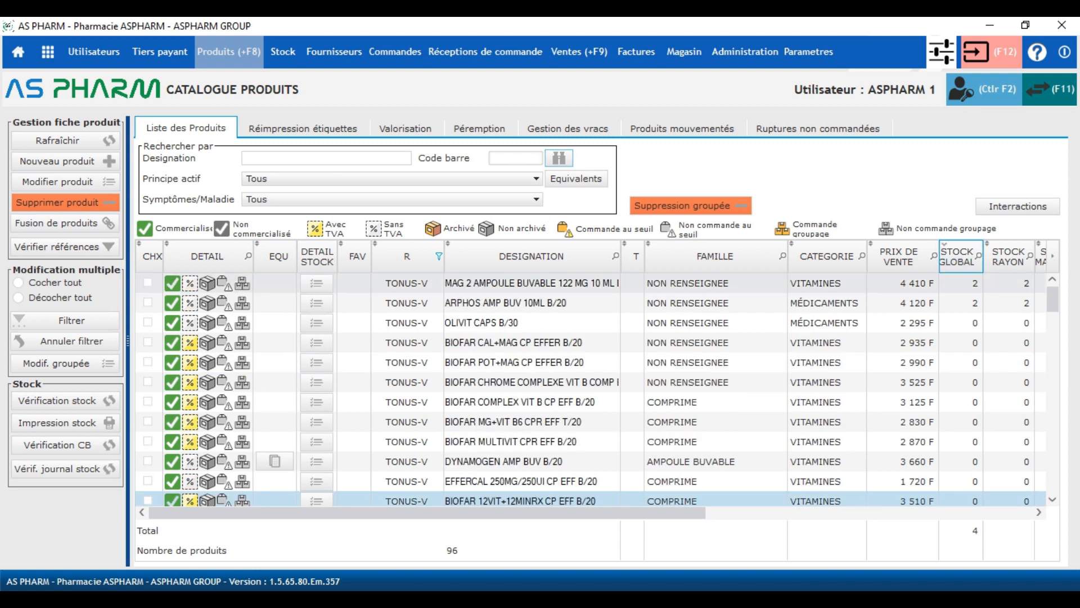
Check the detailed stock journals of MAG 2 AMPOULE BUVABLE 122 MG and ARPHOS AMP BUV 10ML, closing each product sheet.
click(532, 283)
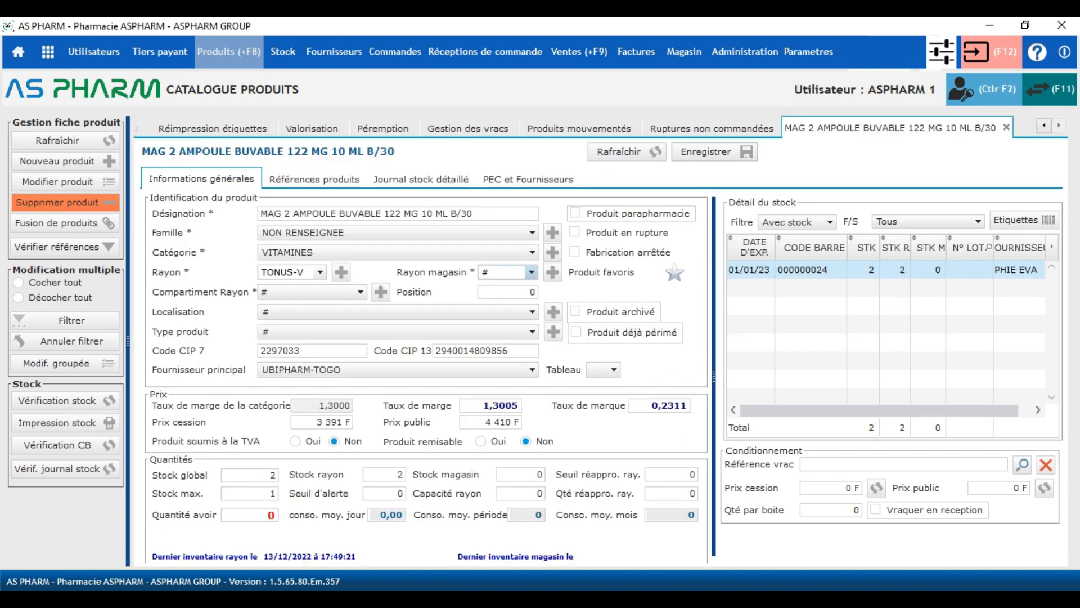
click(421, 178)
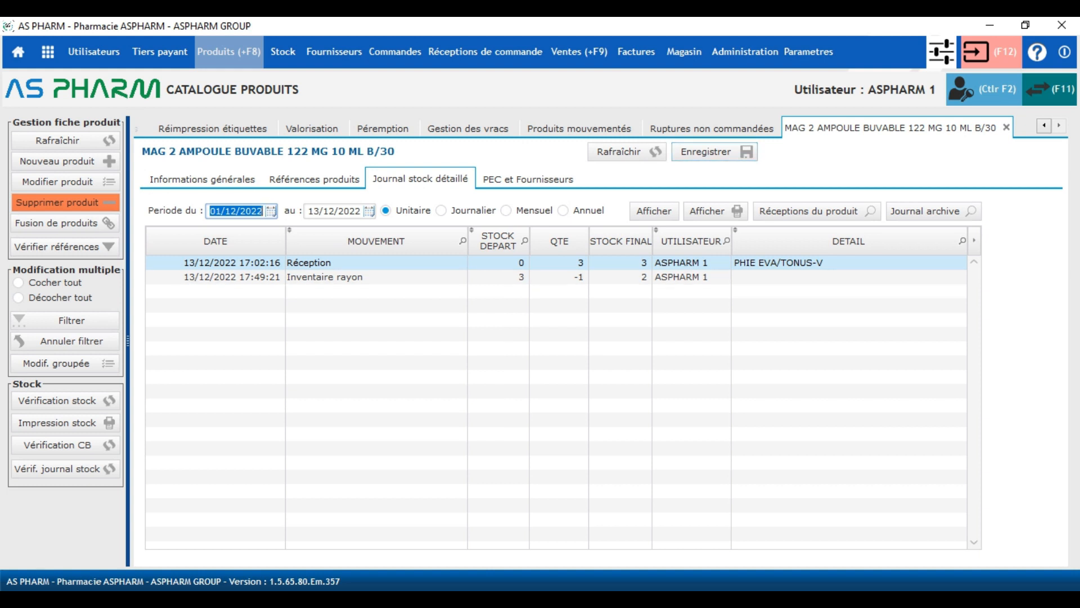
click(1005, 128)
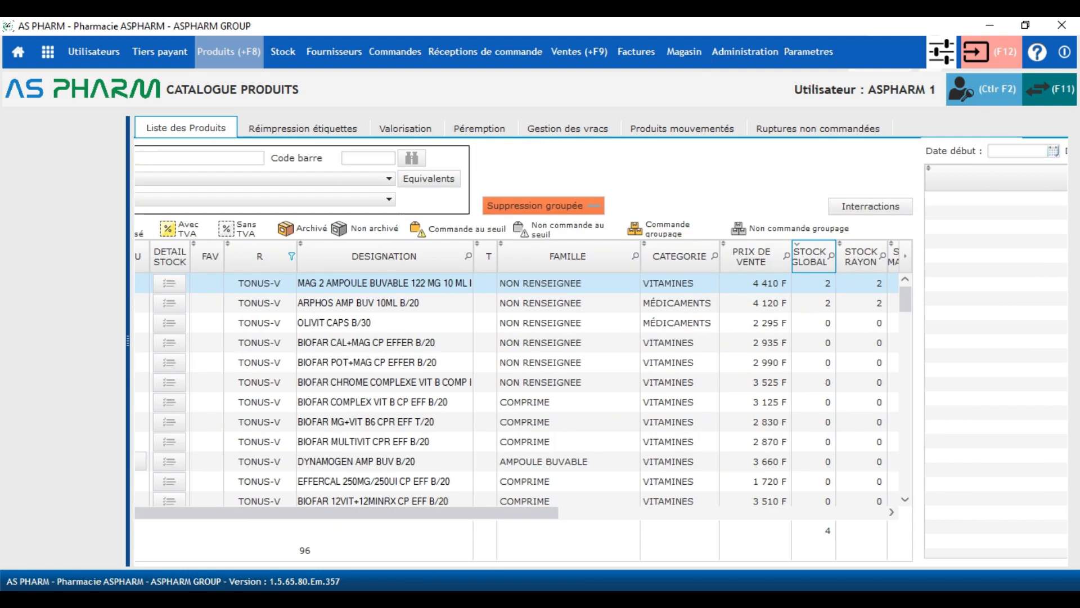
click(540, 302)
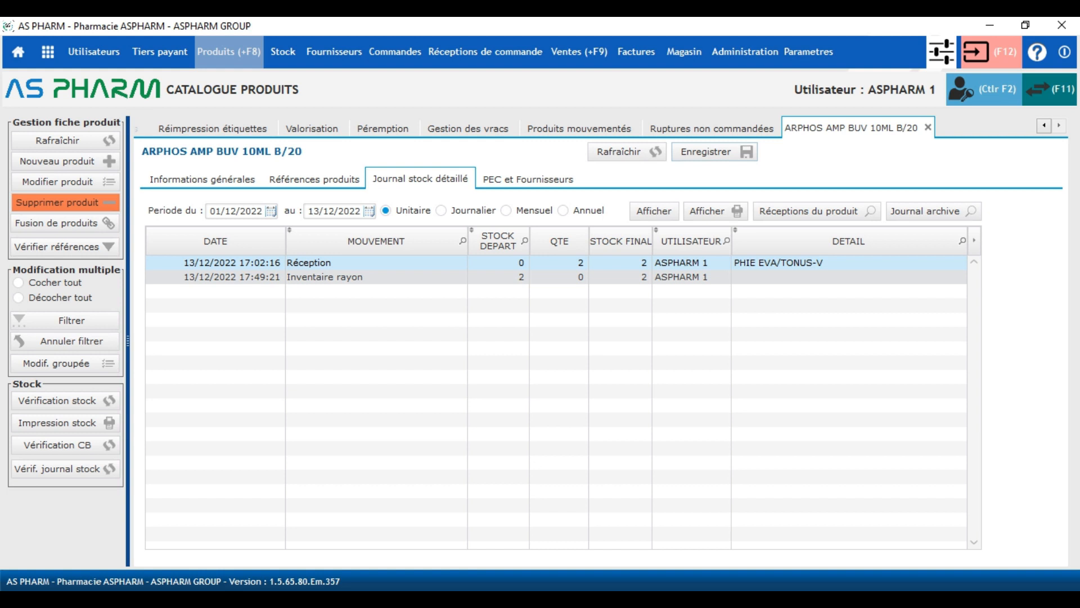
click(928, 127)
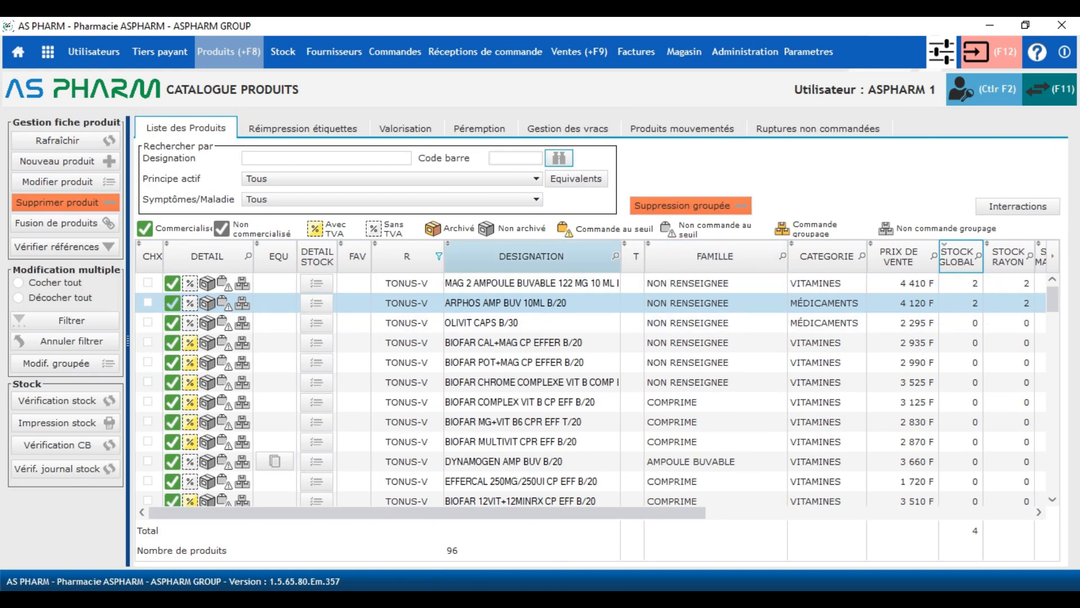
Remove the TONUS-V rayon filter and look through the full product list.
click(439, 256)
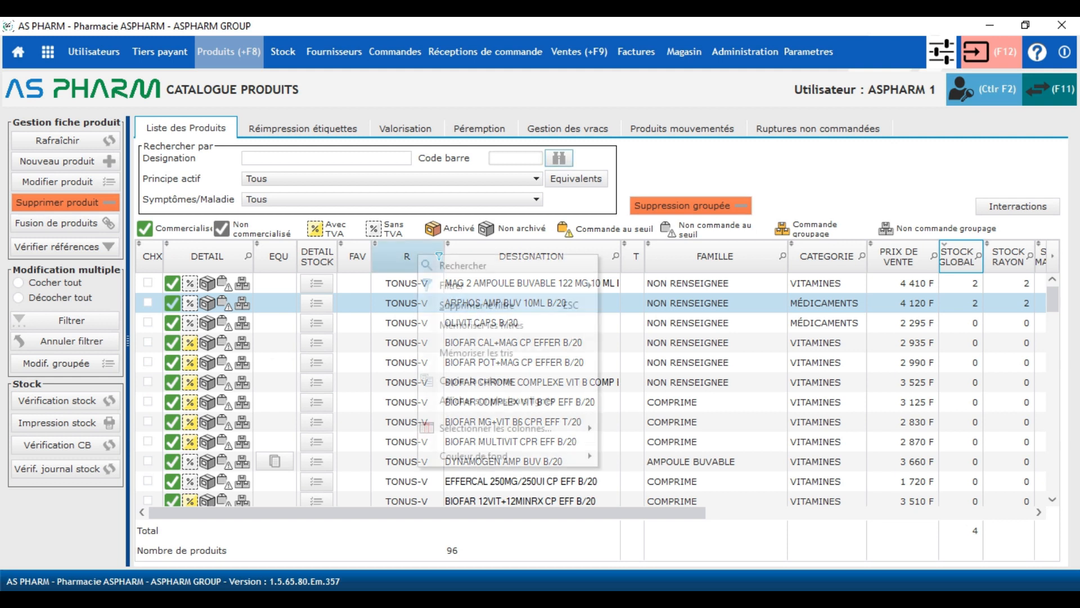
click(467, 304)
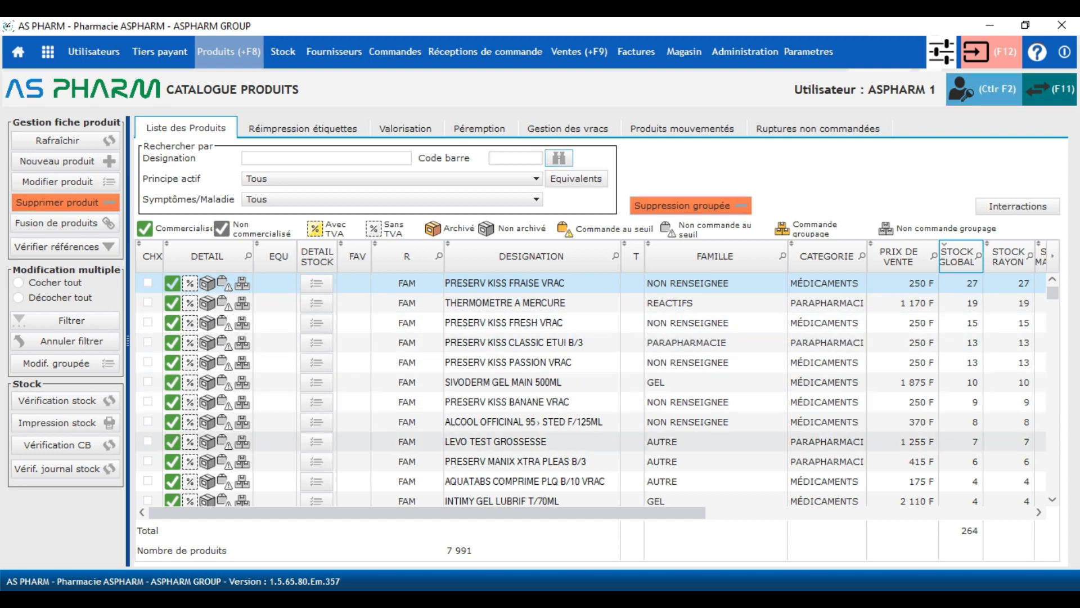
scroll(534, 421, down, 2)
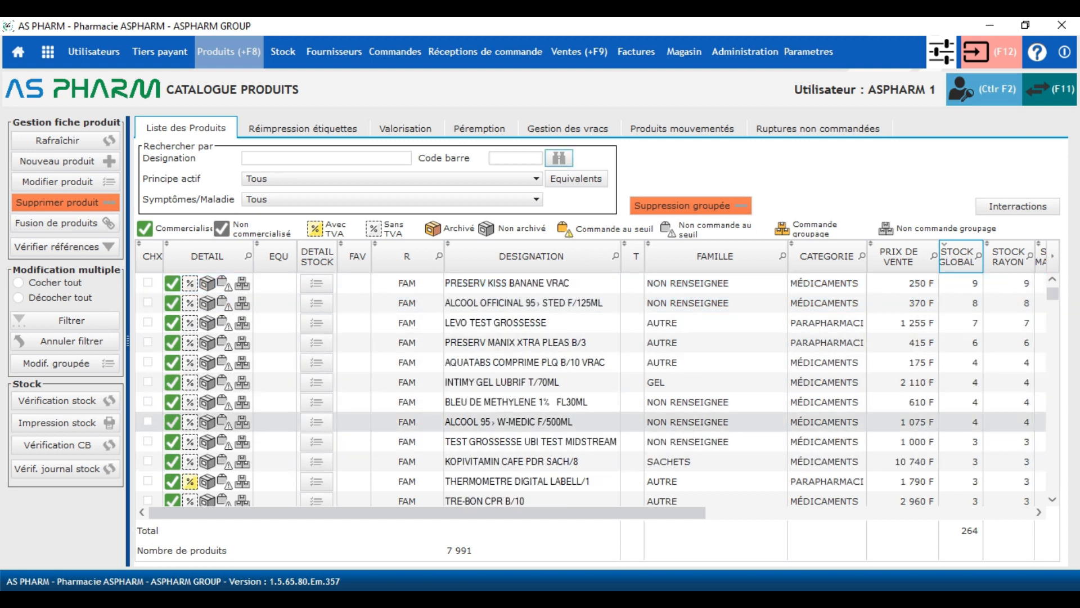
scroll(535, 422, down, 5)
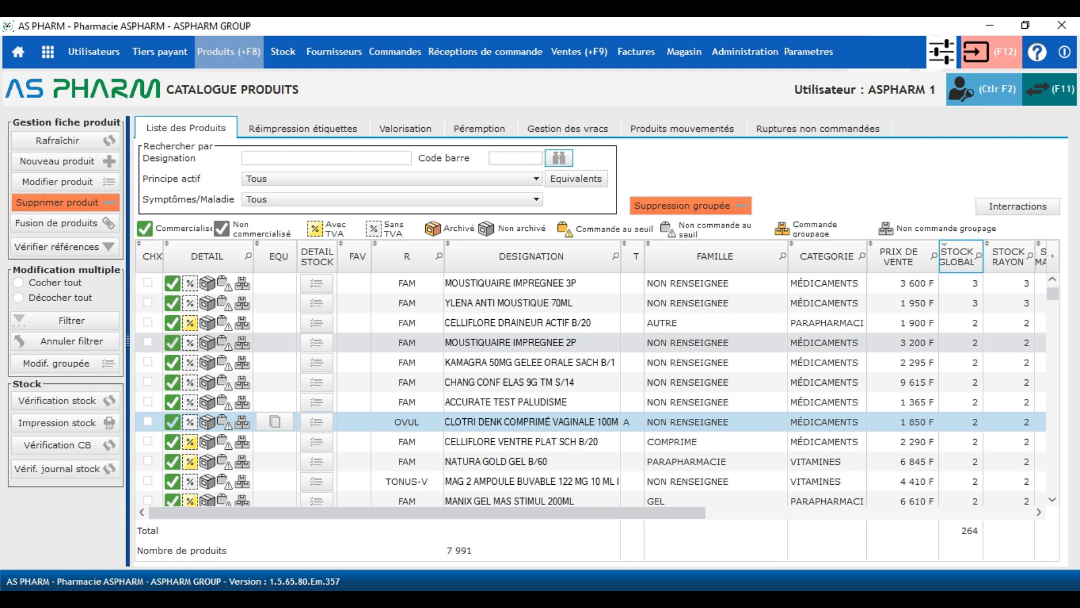
click(532, 361)
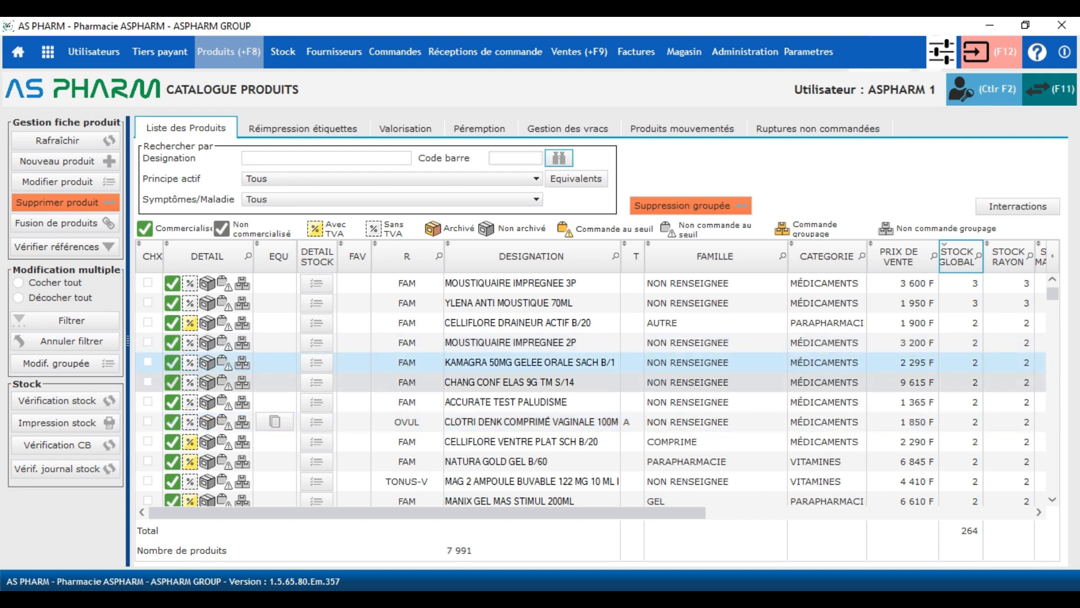
click(531, 382)
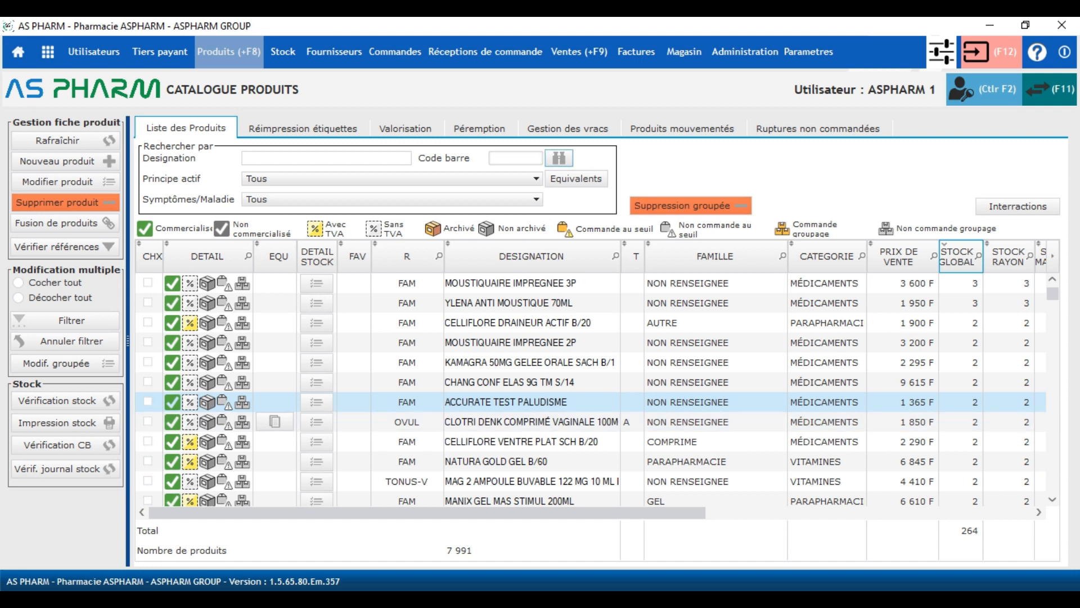
click(532, 401)
click(532, 422)
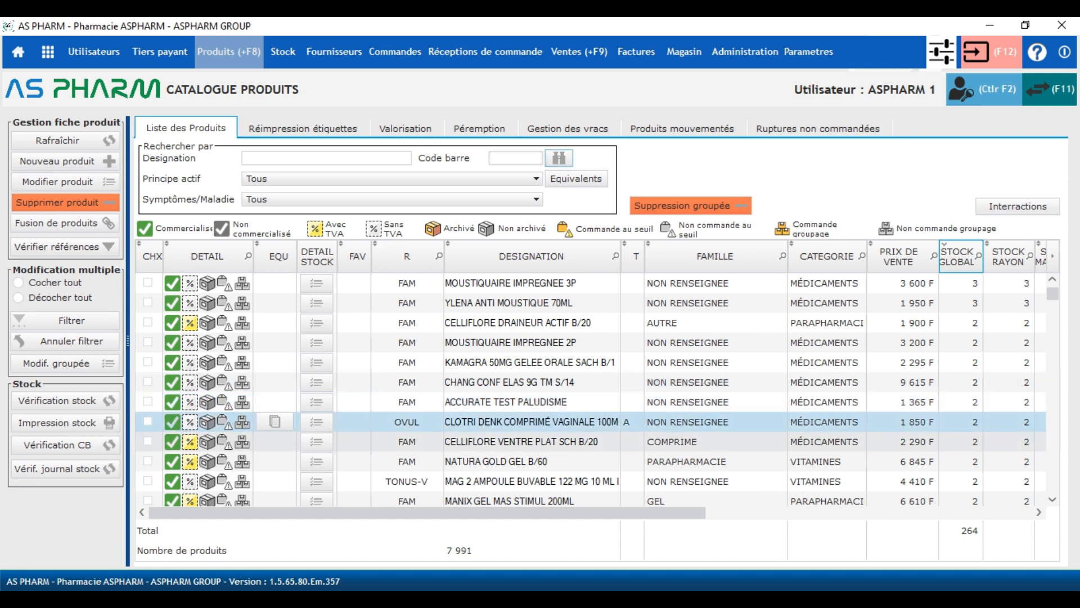
click(532, 441)
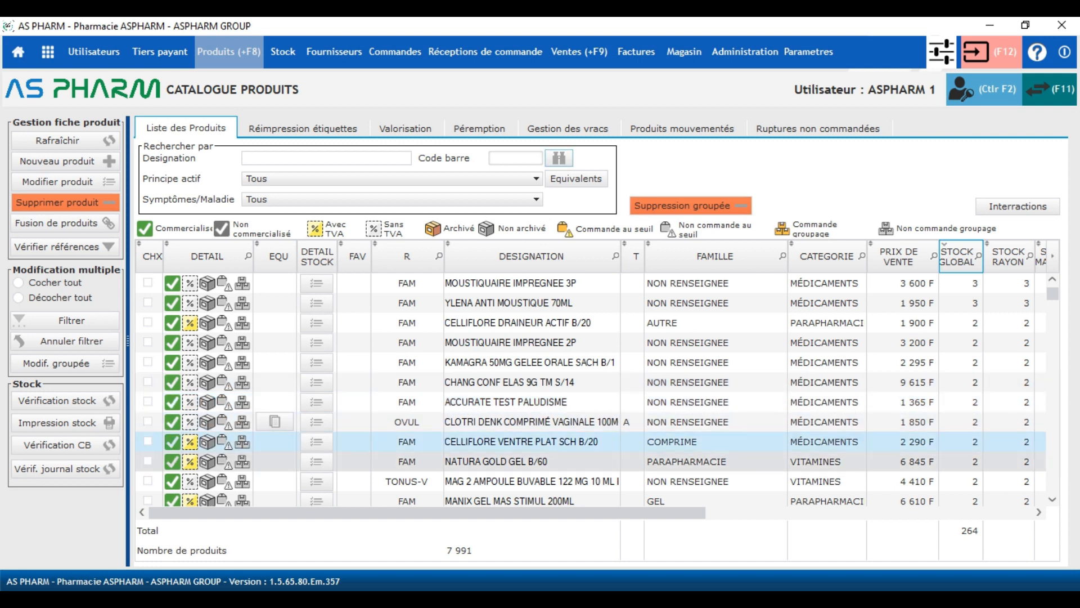
click(532, 461)
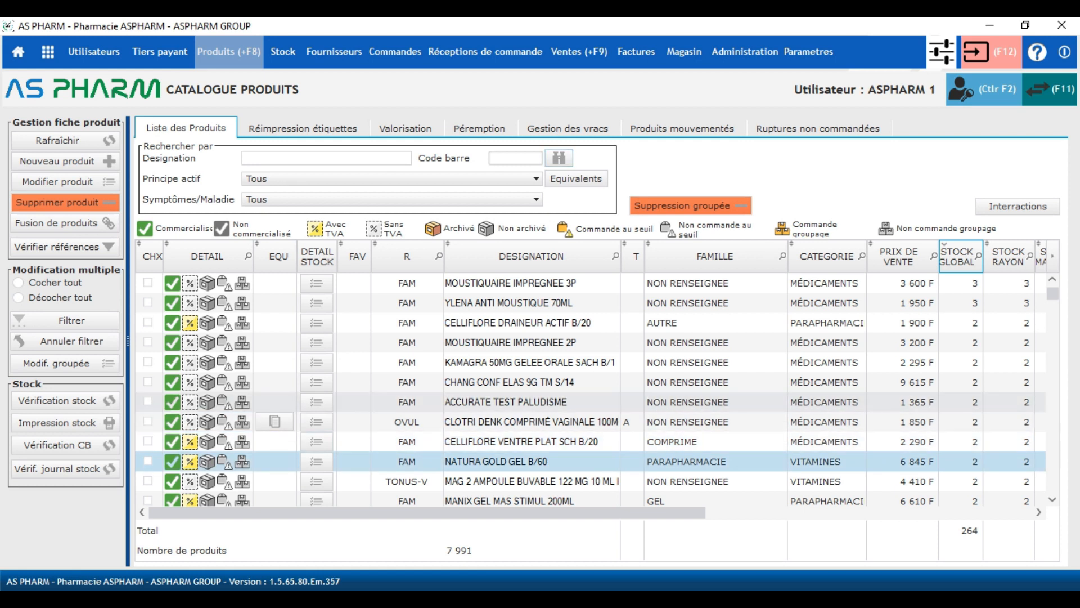
click(532, 381)
click(531, 362)
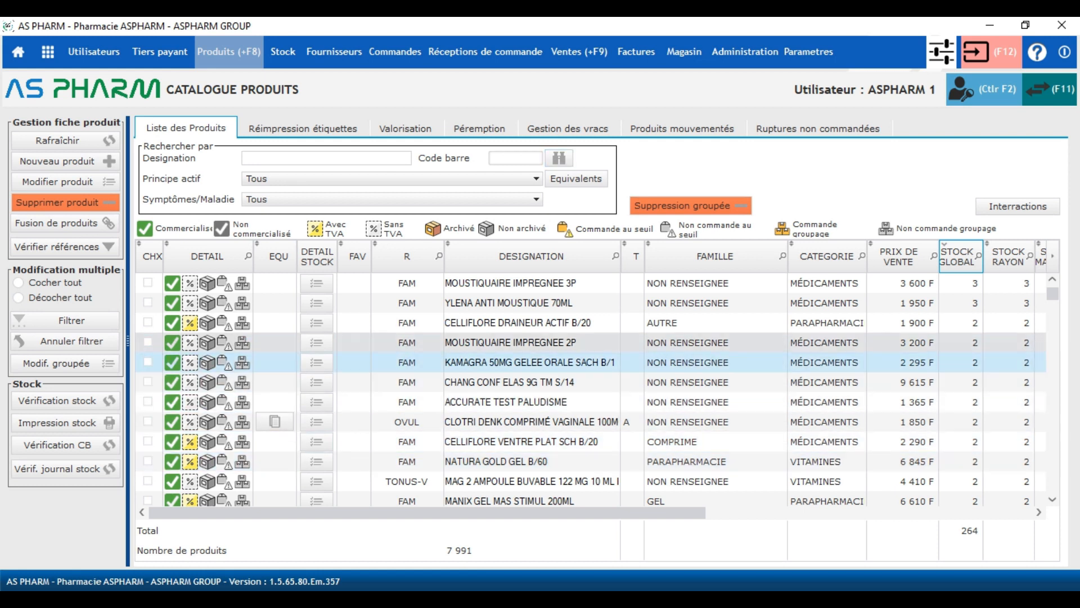
click(532, 342)
click(532, 322)
click(532, 303)
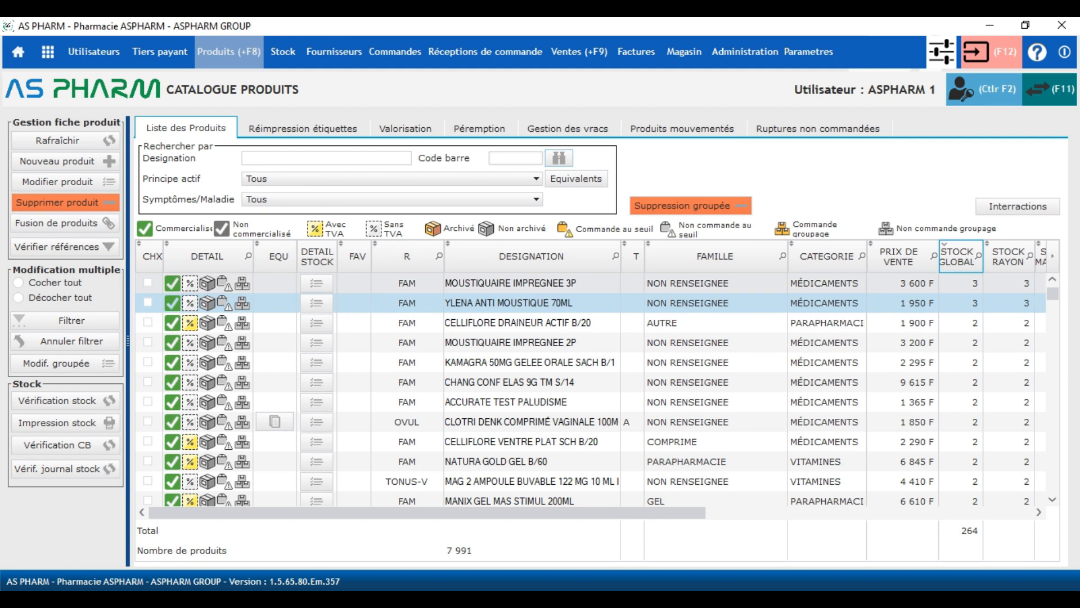
click(531, 283)
click(531, 362)
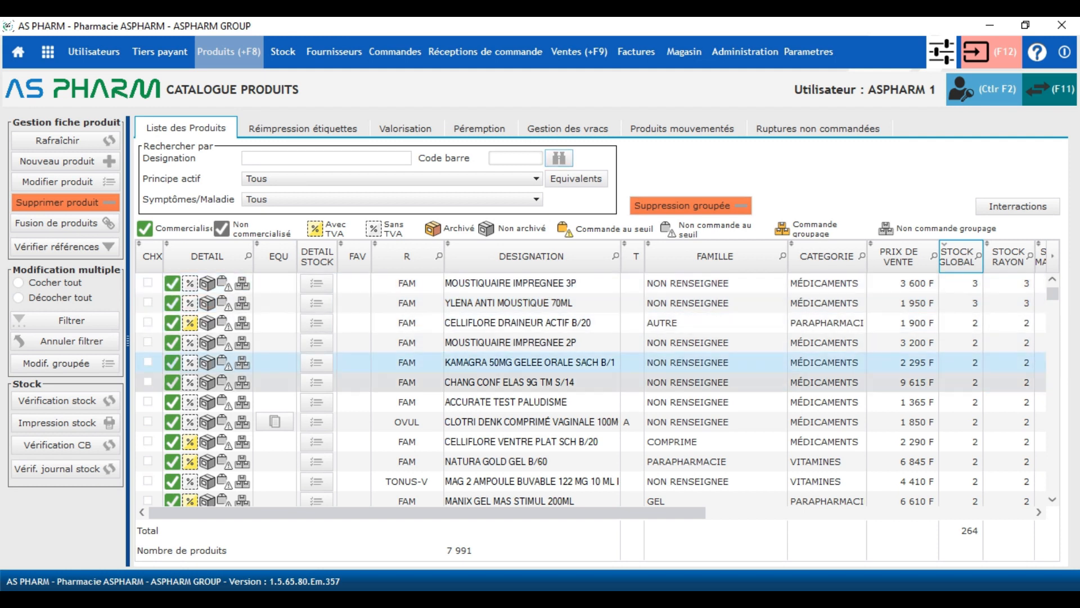
click(532, 382)
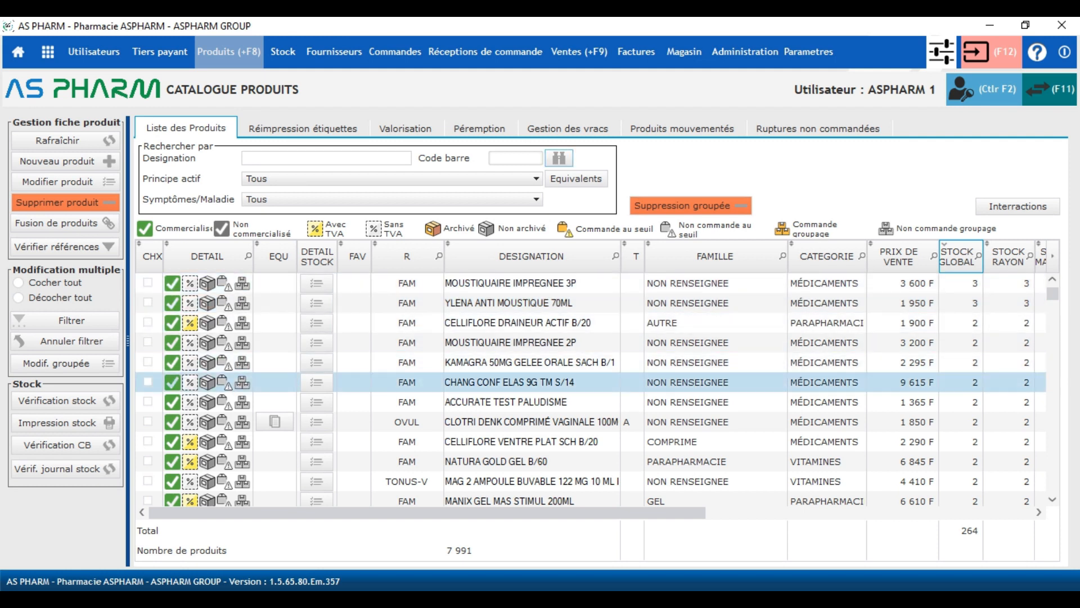